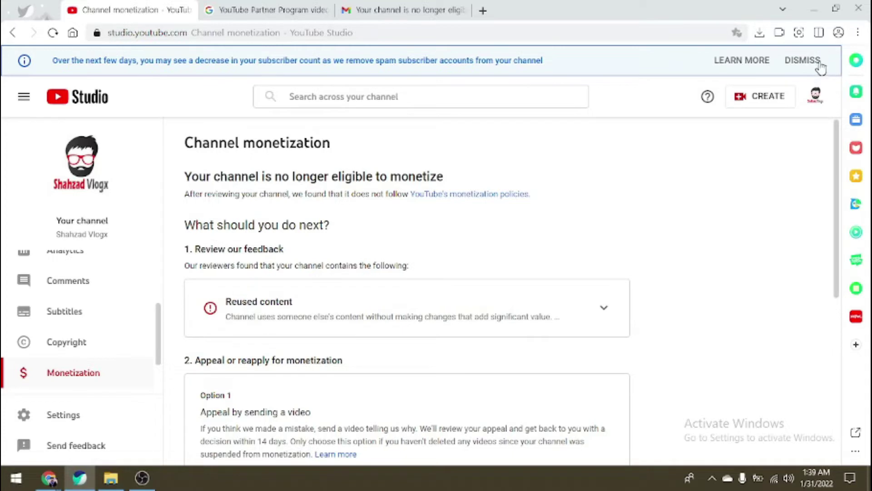
Dismiss the spam-subscriber notice and review the reused-content feedback, video appeal option and reapply option on the Channel monetization page.
{"action": "left_click", "coordinate": [820, 66]}
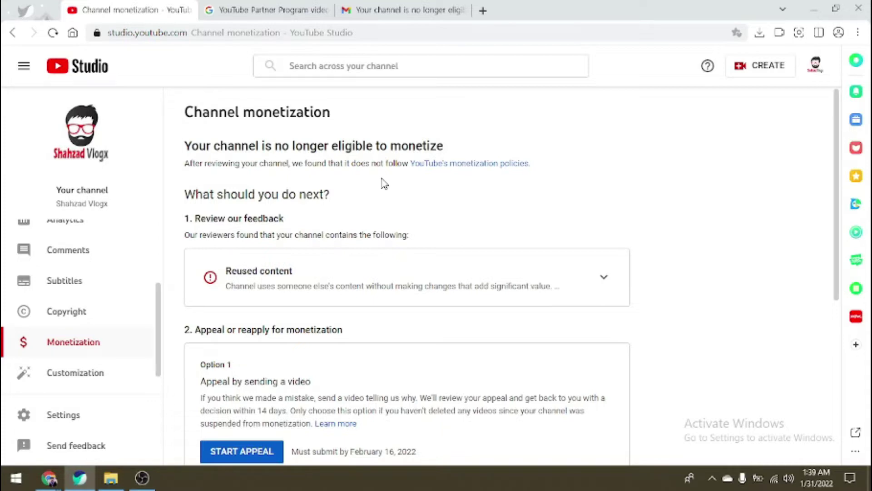
{"action": "scroll", "coordinate": [384, 182], "scroll_direction": "down", "scroll_amount": 1}
{"action": "scroll", "coordinate": [384, 183], "scroll_direction": "down", "scroll_amount": 1}
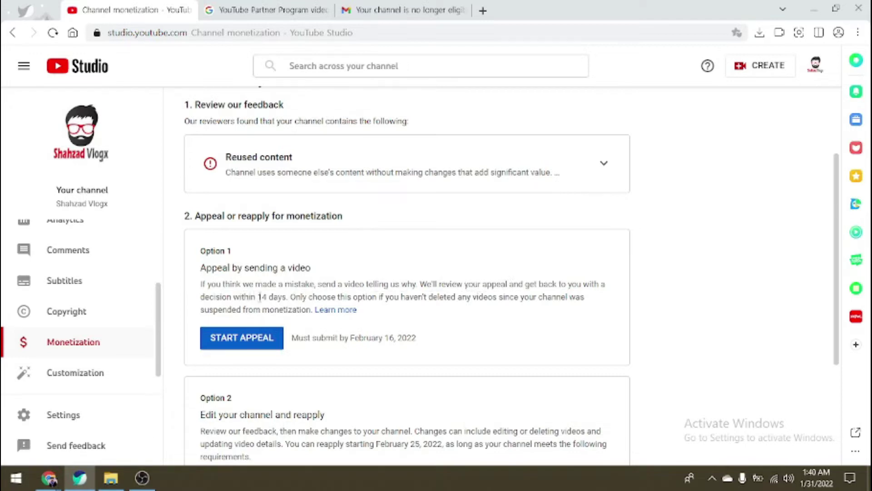
{"action": "left_click_drag", "start_coordinate": [288, 296], "coordinate": [217, 284]}
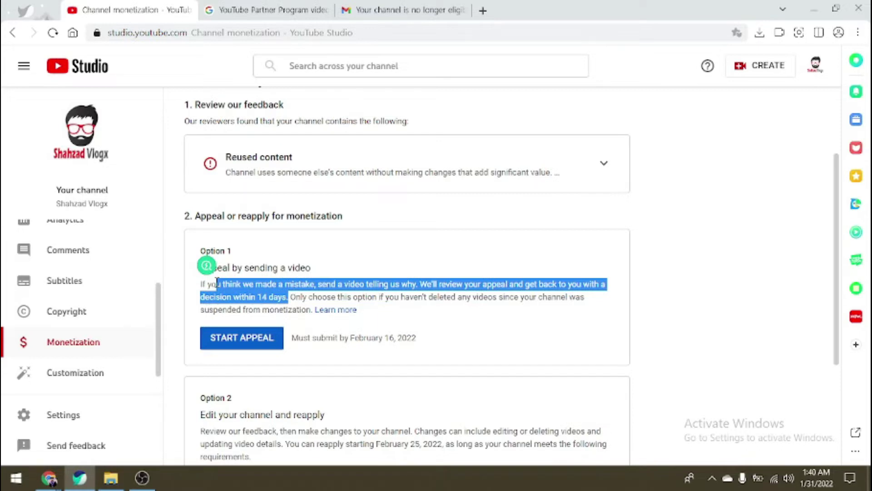
{"action": "scroll", "coordinate": [217, 283], "scroll_direction": "down", "scroll_amount": 2}
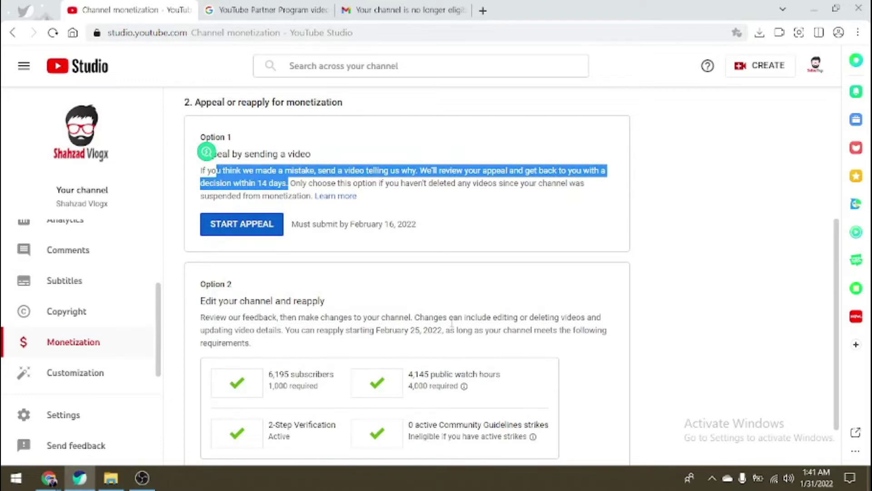
{"action": "left_click_drag", "start_coordinate": [414, 330], "coordinate": [433, 329]}
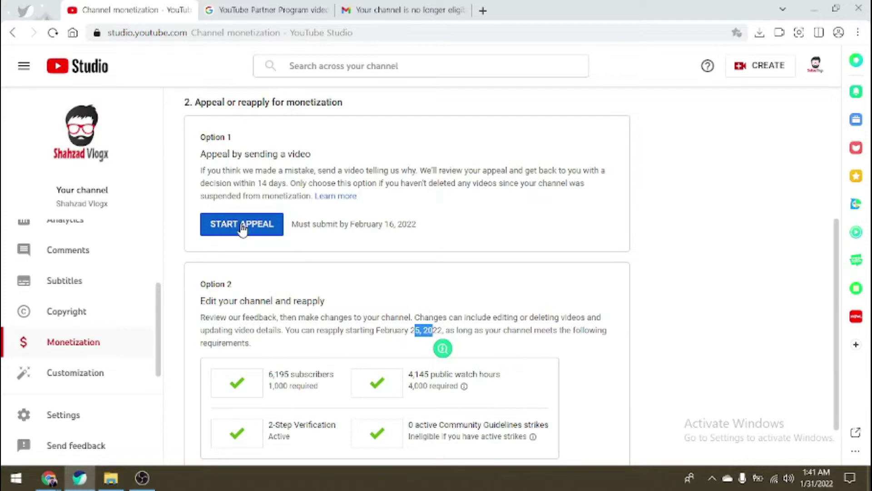
Read the YouTube Partner Program video appeals article on appeal steps, format and content guidelines, and close it to return to Channel monetization.
{"action": "key", "text": "ctrl+Tab"}
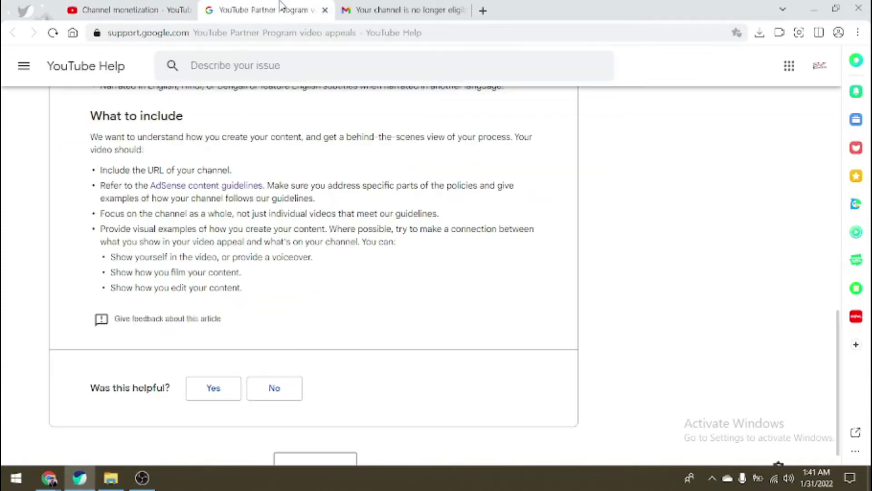
{"action": "scroll", "coordinate": [282, 191], "scroll_direction": "up", "scroll_amount": 6}
{"action": "scroll", "coordinate": [288, 190], "scroll_direction": "up", "scroll_amount": 10}
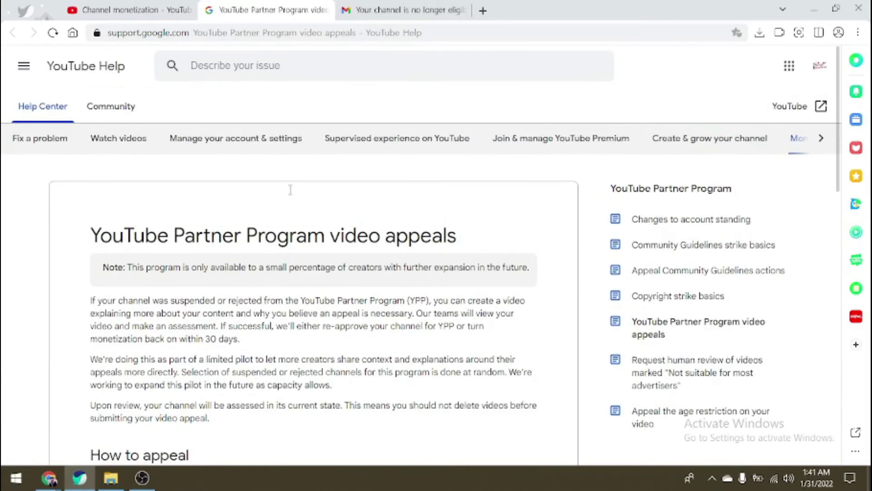
{"action": "scroll", "coordinate": [291, 195], "scroll_direction": "down", "scroll_amount": 7}
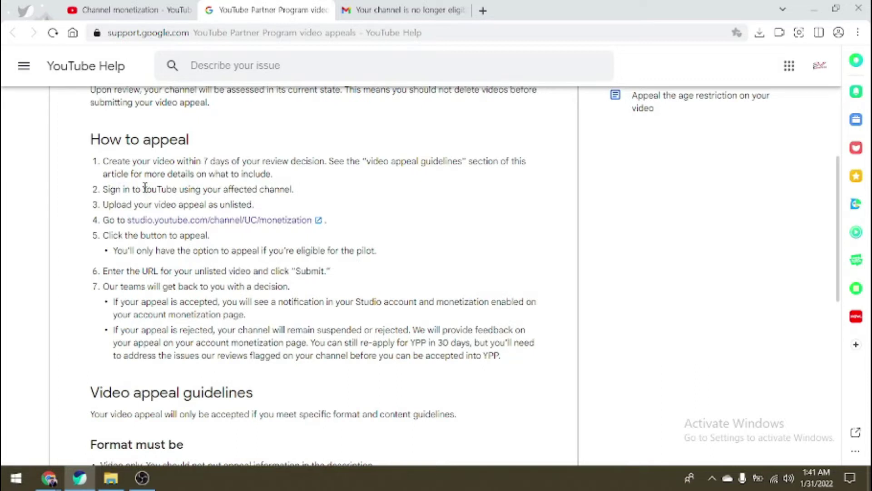
{"action": "scroll", "coordinate": [144, 187], "scroll_direction": "down", "scroll_amount": 1}
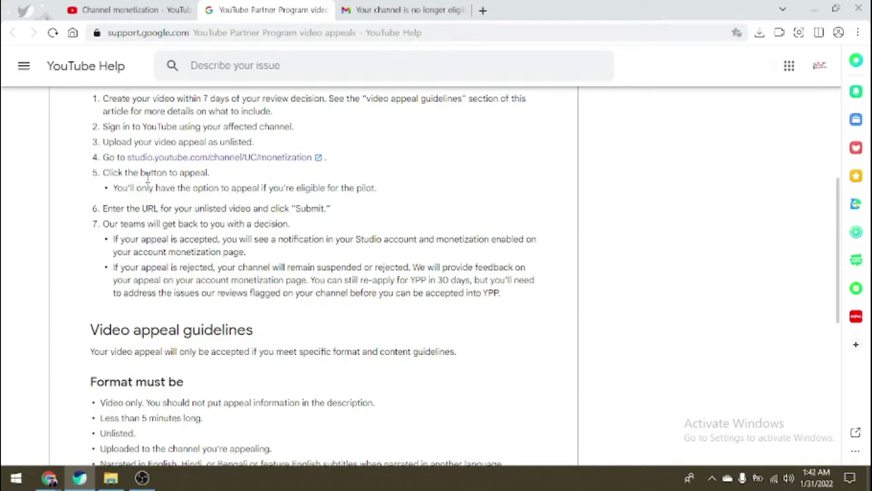
{"action": "left_click_drag", "start_coordinate": [136, 210], "coordinate": [159, 211]}
{"action": "scroll", "coordinate": [159, 212], "scroll_direction": "down", "scroll_amount": 4}
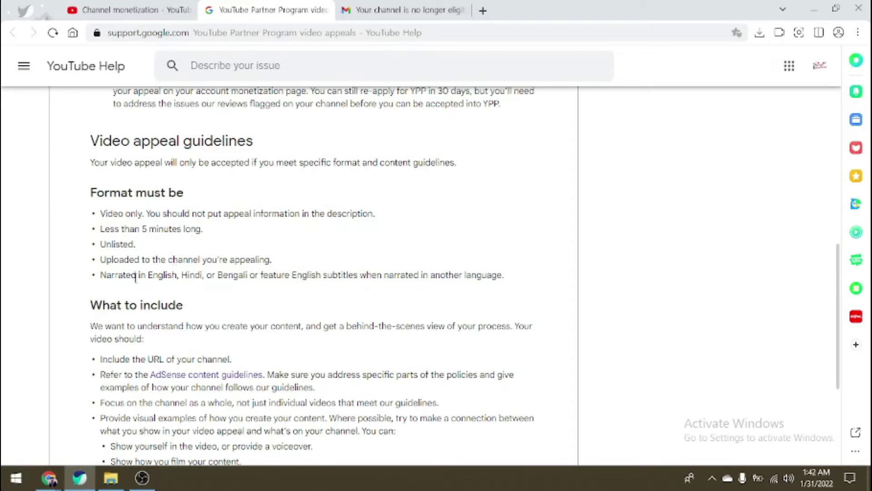
{"action": "left_click_drag", "start_coordinate": [135, 277], "coordinate": [162, 279]}
{"action": "left_click_drag", "start_coordinate": [162, 278], "coordinate": [361, 280]}
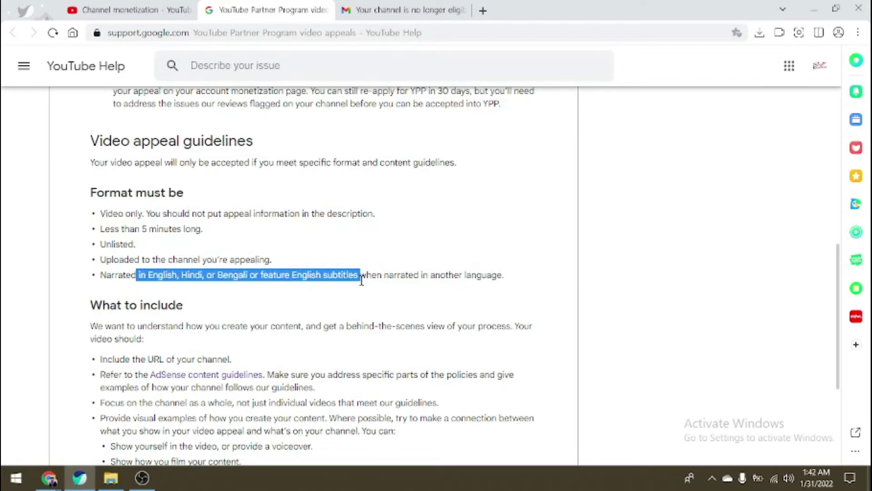
{"action": "scroll", "coordinate": [361, 280], "scroll_direction": "down", "scroll_amount": 2}
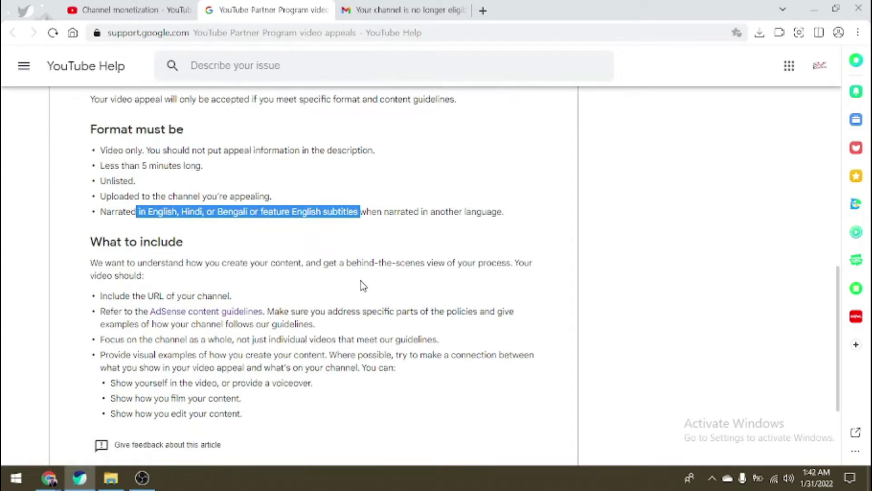
{"action": "left_click", "coordinate": [324, 10]}
{"action": "left_click", "coordinate": [94, 6]}
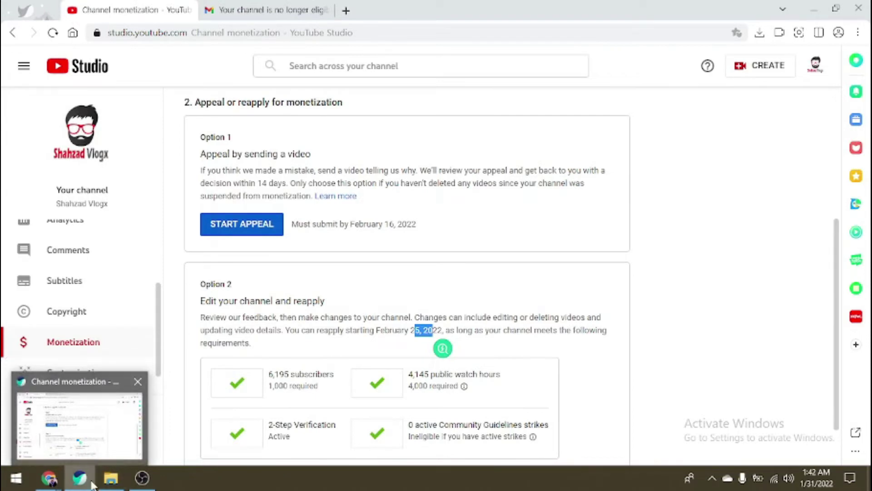
Switch to File Explorer and select the Appeal video in New folder.
{"action": "left_click", "coordinate": [113, 482]}
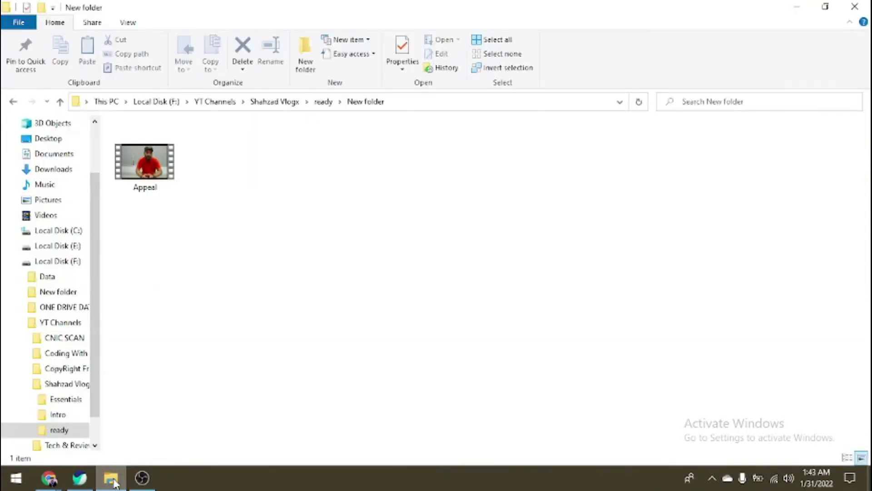
{"action": "left_click", "coordinate": [149, 181]}
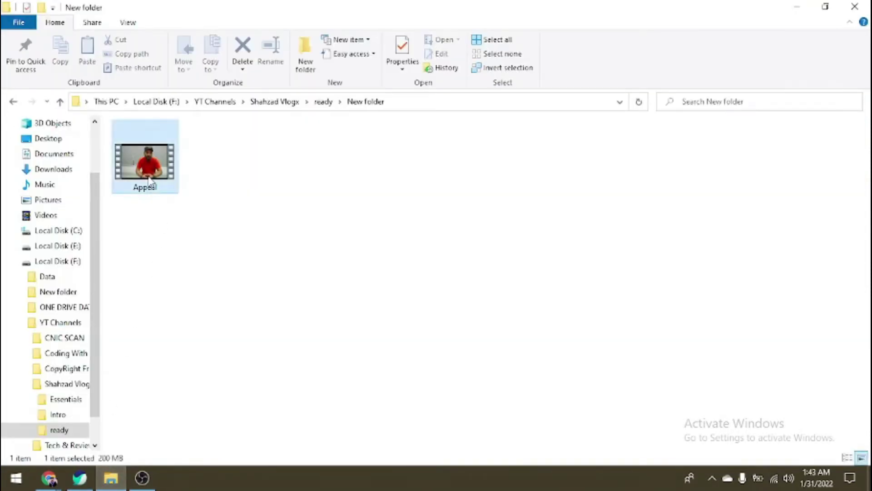
{"action": "left_click", "coordinate": [122, 481]}
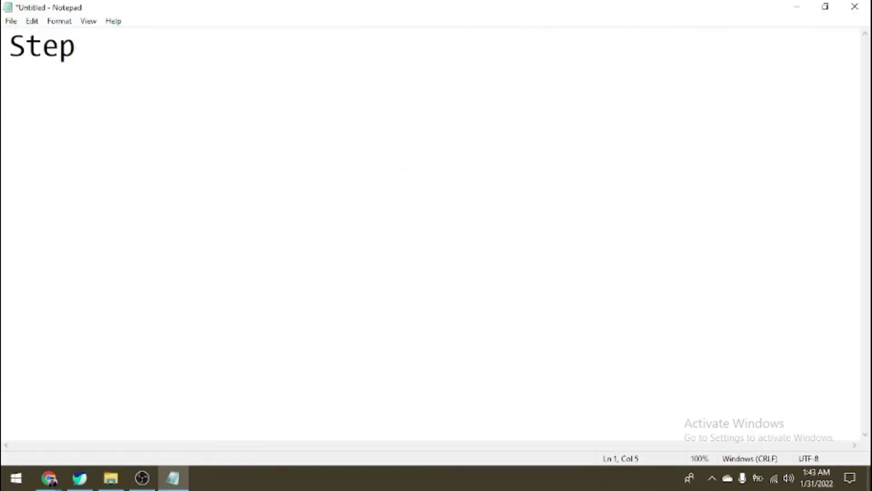
In a Notepad document, complete the heading "Step: 01" and start the line "Intorduction" below a blank line.
{"action": "type", "text": ": 01"}
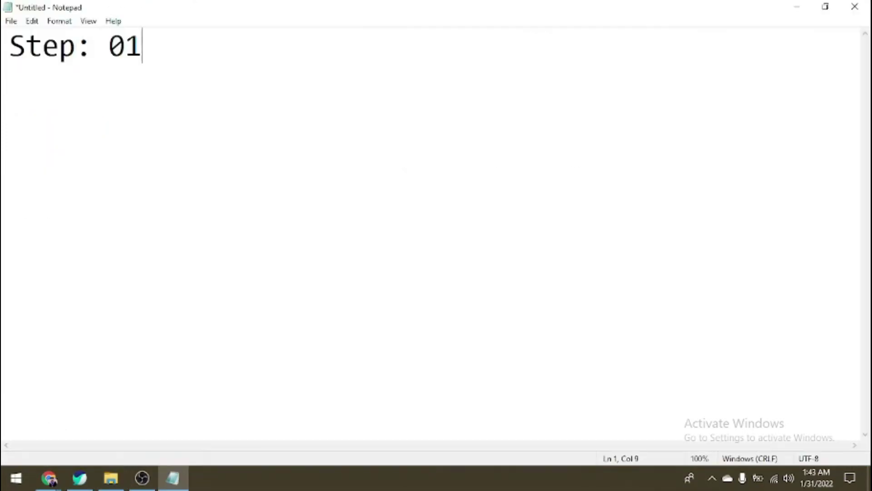
{"action": "key", "text": "Return"}
{"action": "key", "text": "Return"}
{"action": "type", "text": "Intorduction "}
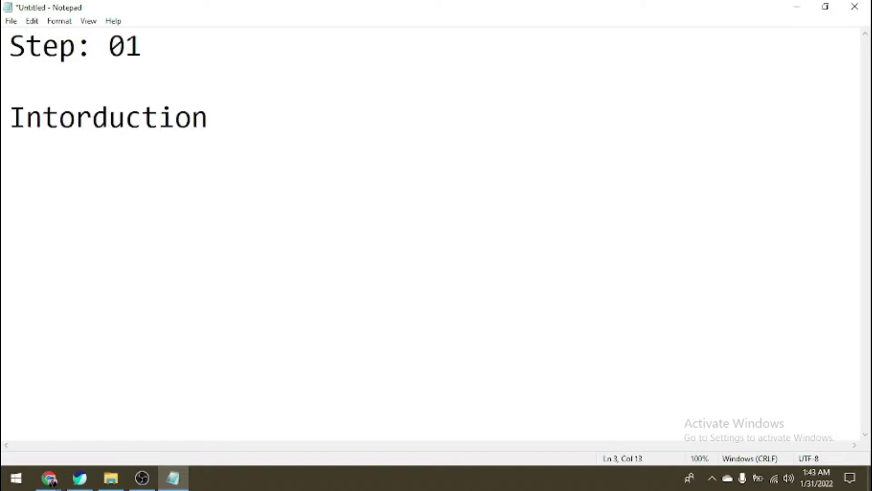
Complete the introduction line with "== ? 30 to 50 seconds.".
{"action": "type", "text": "== ? 30 to 50"}
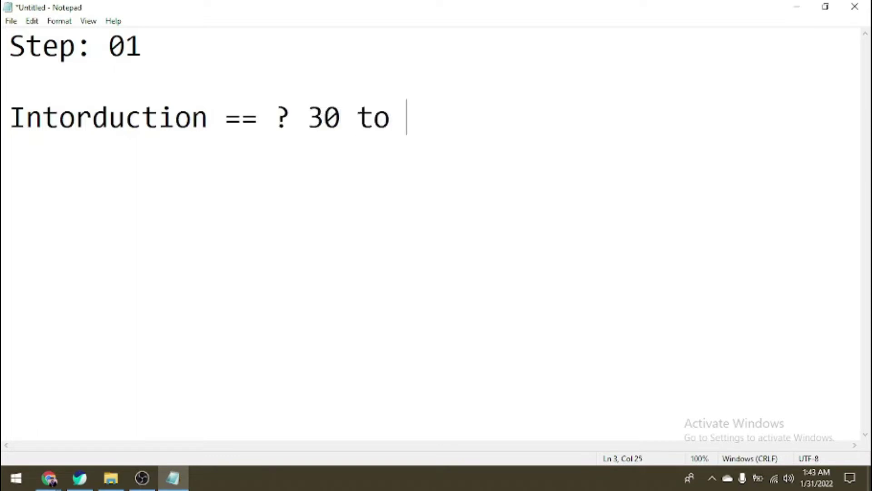
{"action": "key", "text": "BackSpace"}
{"action": "key", "text": "BackSpace"}
{"action": "key", "text": "BackSpace"}
{"action": "key", "text": "BackSpace"}
{"action": "key", "text": "BackSpace"}
{"action": "key", "text": "BackSpace"}
{"action": "key", "text": "BackSpace"}
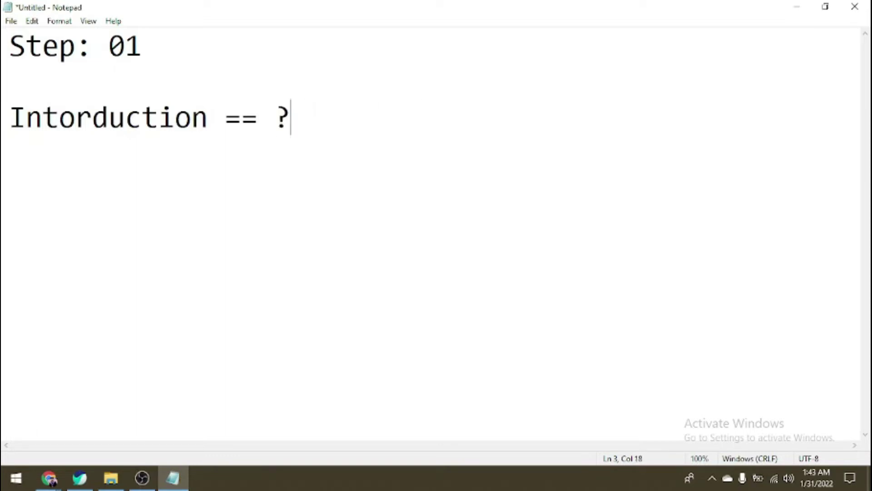
{"action": "type", "text": "30 to 50 secod"}
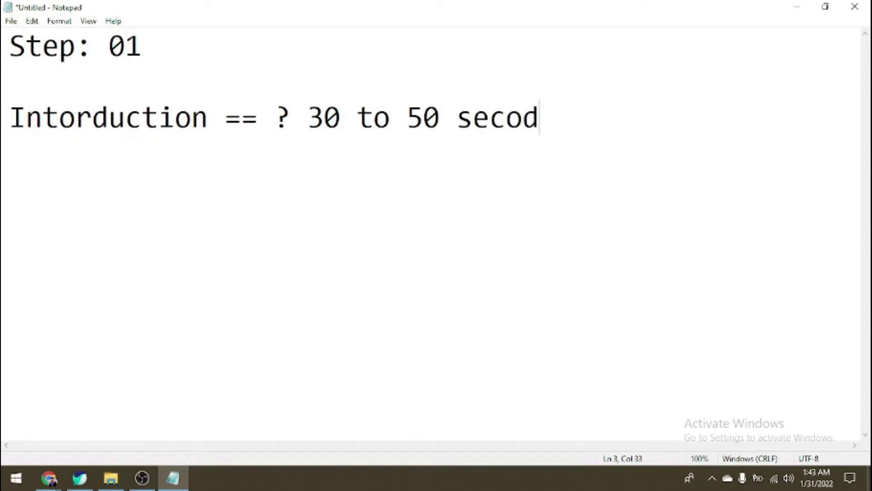
{"action": "key", "text": "BackSpace"}
{"action": "type", "text": "nds."}
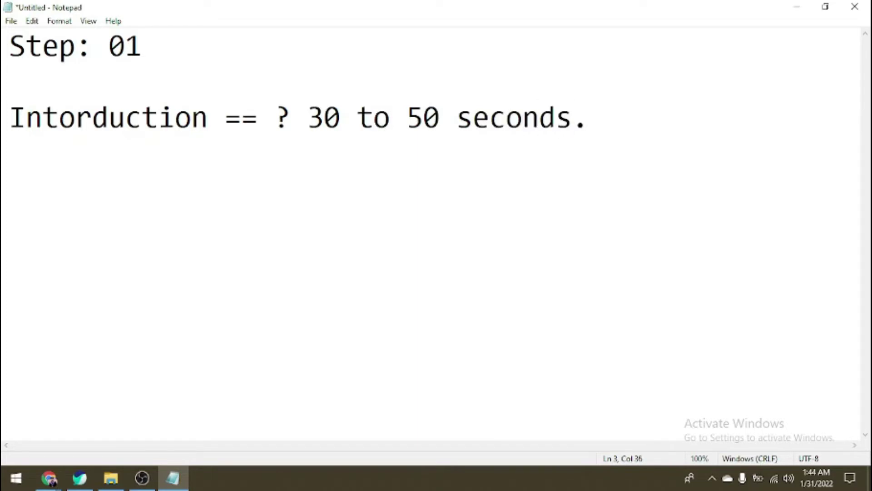
Add the line "Intveriew..." directly below the introduction line.
{"action": "key", "text": "Return"}
{"action": "type", "text": "INterv"}
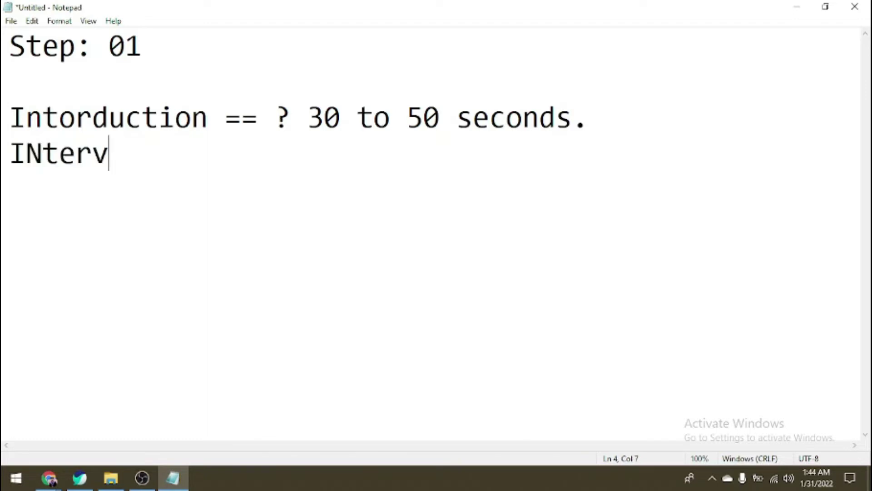
{"action": "key", "text": "BackSpace"}
{"action": "key", "text": "BackSpace"}
{"action": "key", "text": "BackSpace"}
{"action": "key", "text": "BackSpace"}
{"action": "key", "text": "BackSpace"}
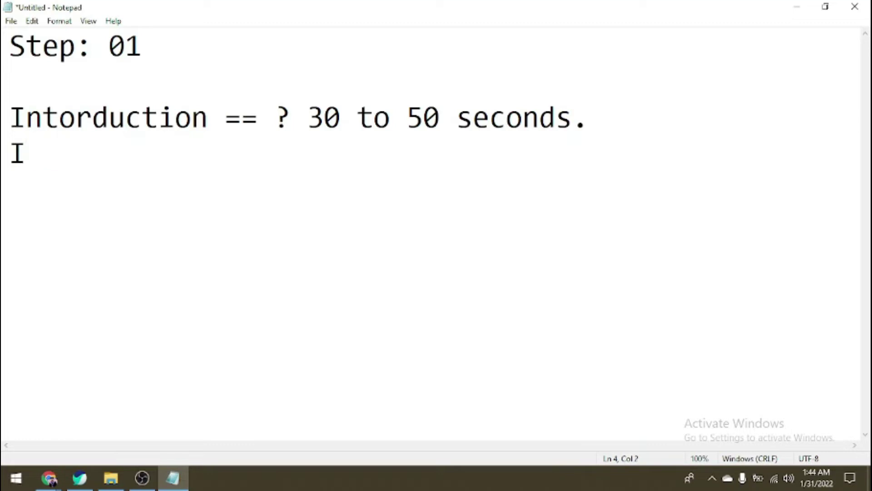
{"action": "type", "text": "ntveriew..."}
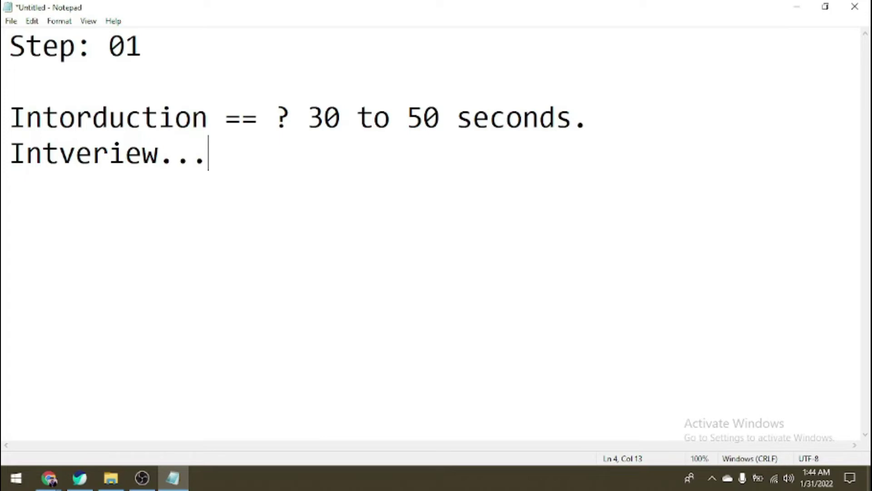
Add the heading "Step: 02" after a blank line, with "Show Channel..." beneath it.
{"action": "key", "text": "Return"}
{"action": "key", "text": "Return"}
{"action": "type", "text": "S"}
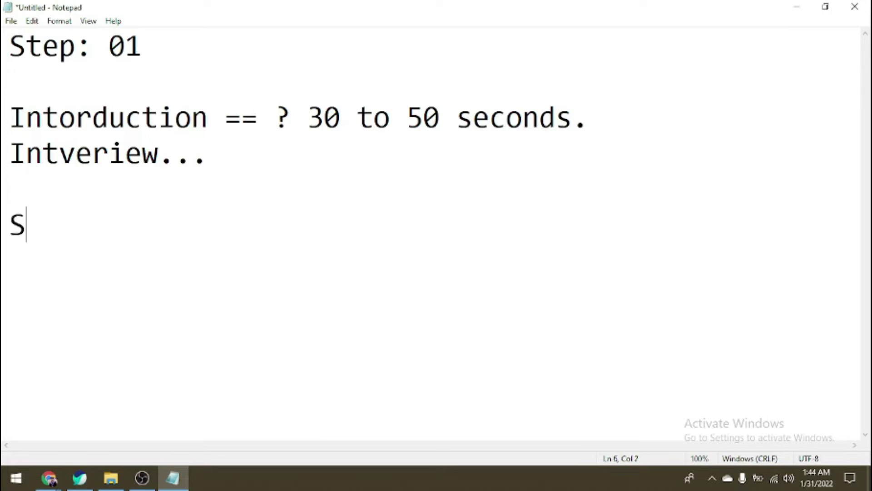
{"action": "type", "text": "tep: 02"}
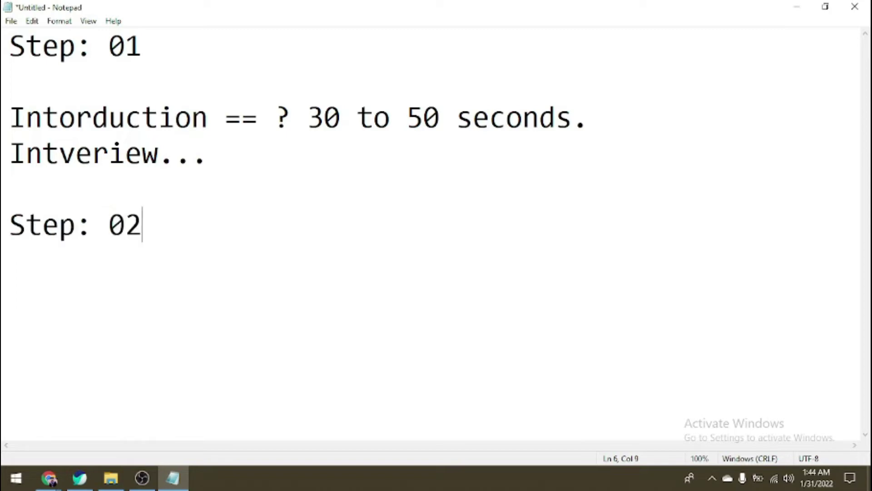
{"action": "key", "text": "Return"}
{"action": "type", "text": "Show Channel"}
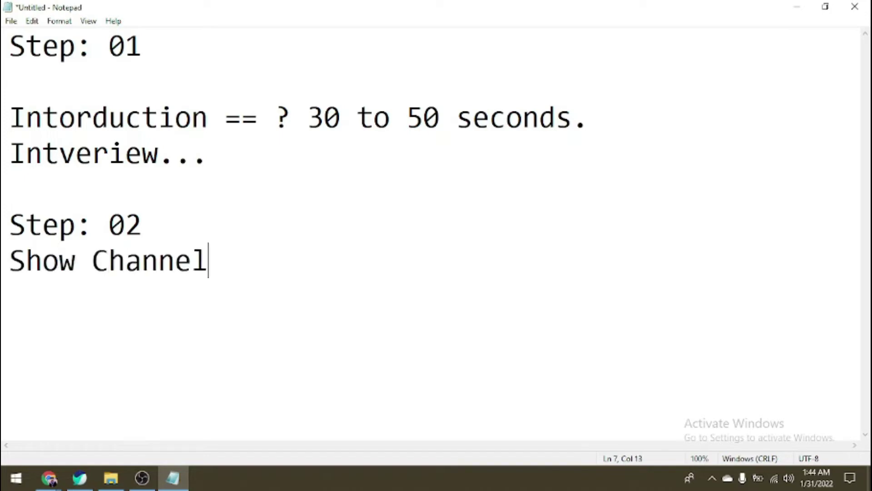
{"action": "type", "text": "..."}
Add the heading "Step: 03:" after a blank line and start the line "Software" two lines below it.
{"action": "key", "text": "Return"}
{"action": "key", "text": "Return"}
{"action": "type", "text": "Step: 03:"}
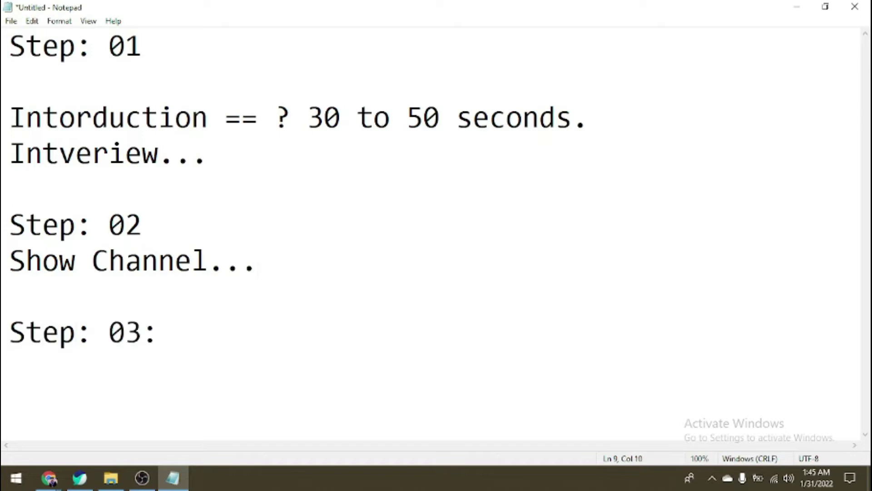
{"action": "key", "text": "Return"}
{"action": "key", "text": "Return"}
{"action": "type", "text": "Software"}
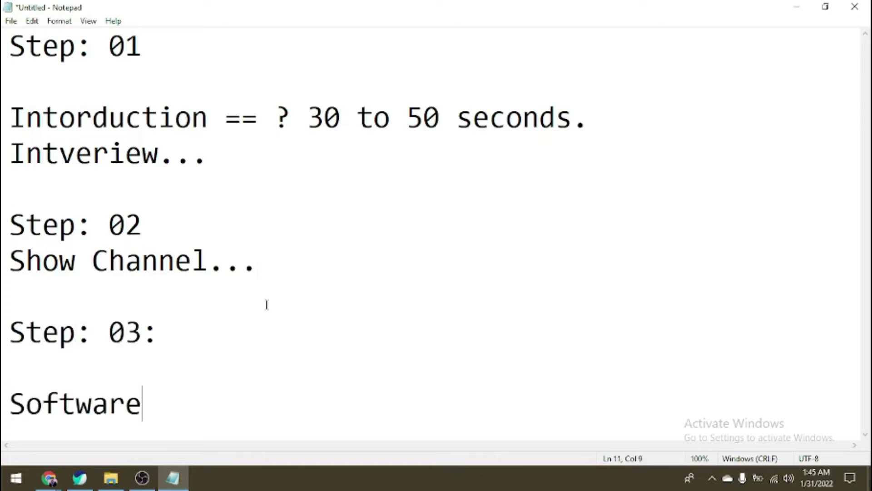
Complete the software line with "(Video Edit) Kintemaster , Filmora.".
{"action": "type", "text": " (Vidfo"}
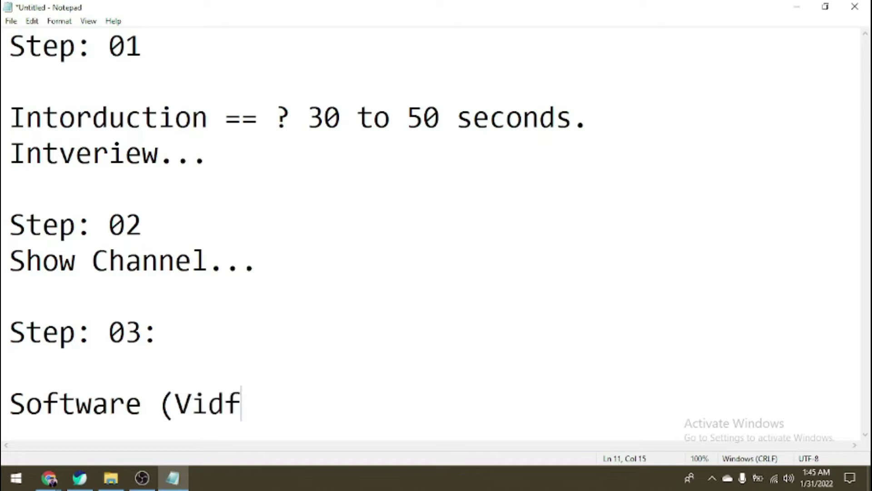
{"action": "key", "text": "BackSpace"}
{"action": "key", "text": "BackSpace"}
{"action": "type", "text": "eo Edit"}
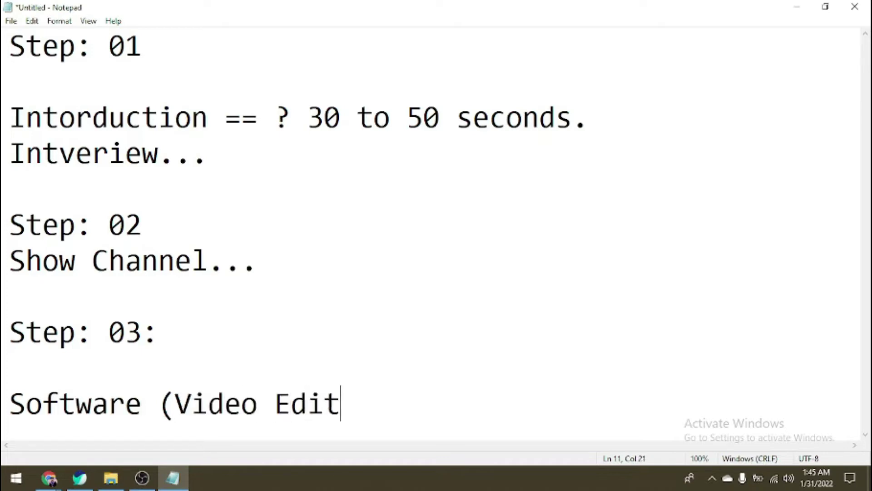
{"action": "type", "text": ") Kintemast"}
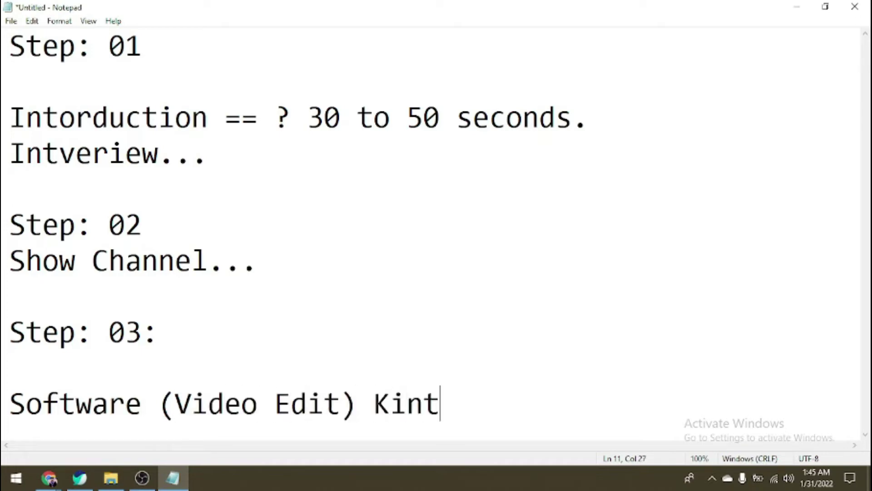
{"action": "key", "text": "BackSpace"}
{"action": "type", "text": "ster , Filnora"}
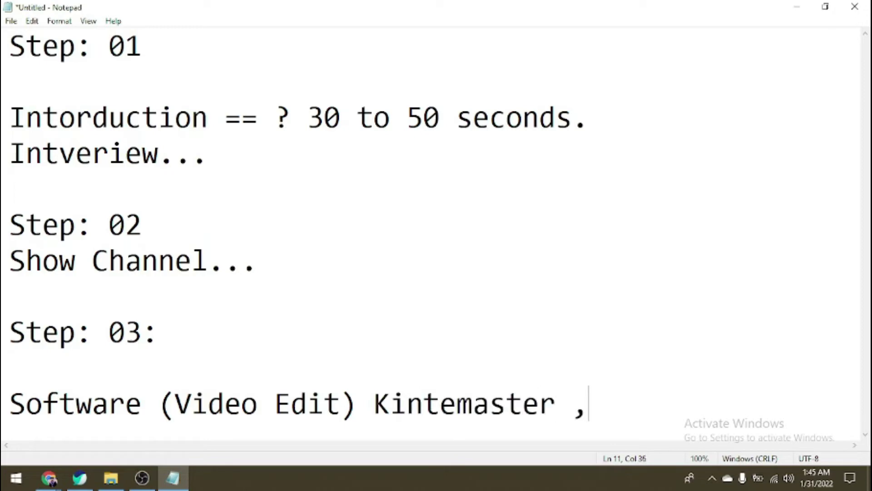
{"action": "key", "text": "BackSpace"}
{"action": "key", "text": "BackSpace"}
{"action": "key", "text": "BackSpace"}
{"action": "key", "text": "BackSpace"}
{"action": "type", "text": "mora."}
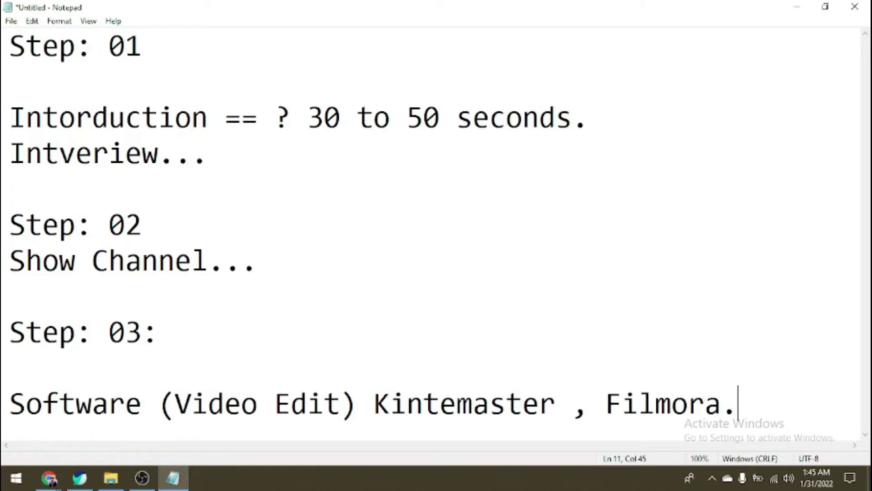
Add the line "05minutes length.." after a blank line below the software line.
{"action": "key", "text": "Return"}
{"action": "key", "text": "Return"}
{"action": "type", "text": "05"}
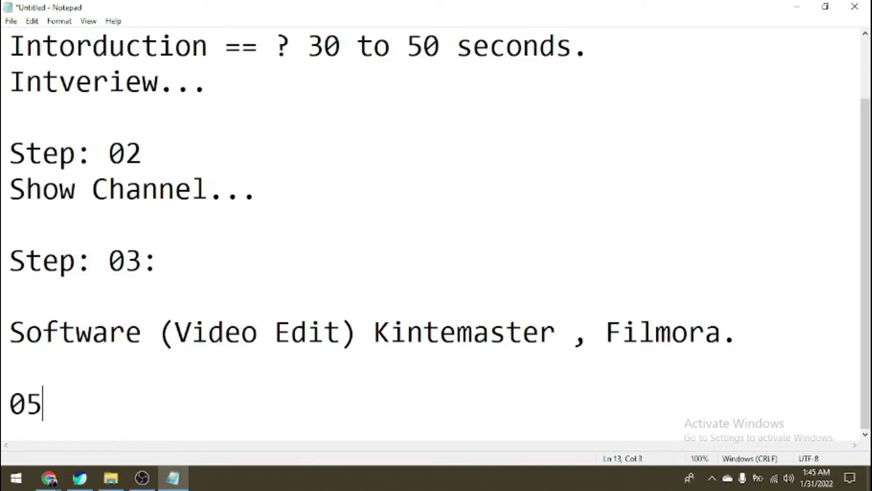
{"action": "type", "text": "minutes "}
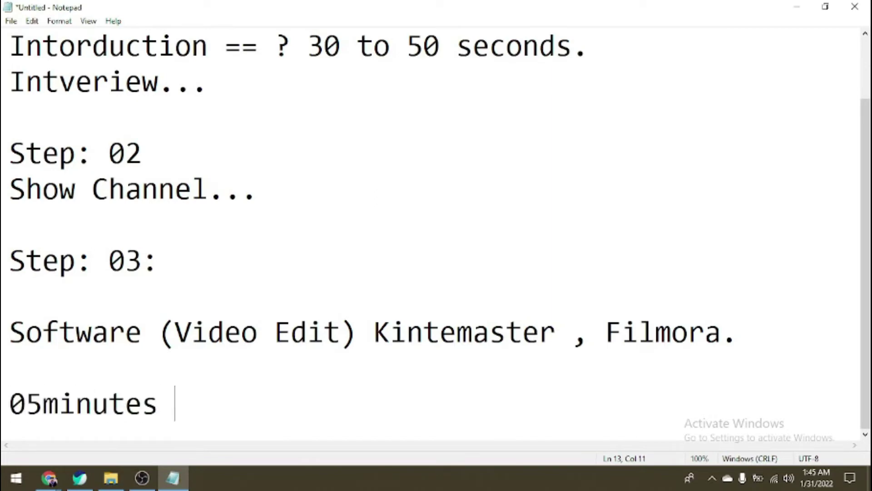
{"action": "type", "text": "length"}
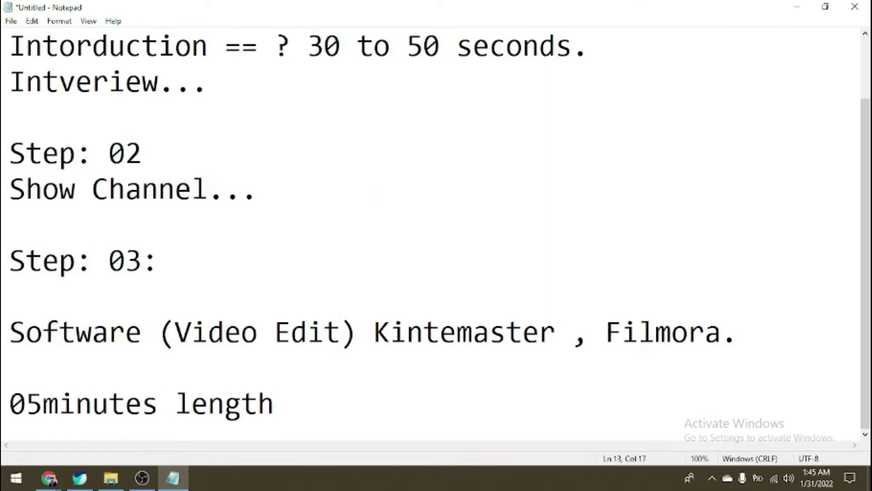
{"action": "type", "text": ".."}
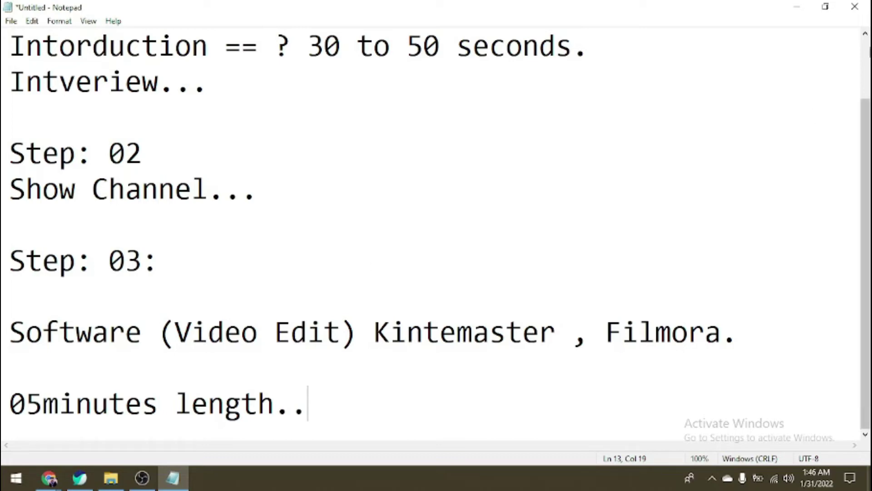
Minimize the notes, switch to File Explorer, and preview the Appeal video from the New folder in the media player before closing it.
{"action": "left_click", "coordinate": [804, 7]}
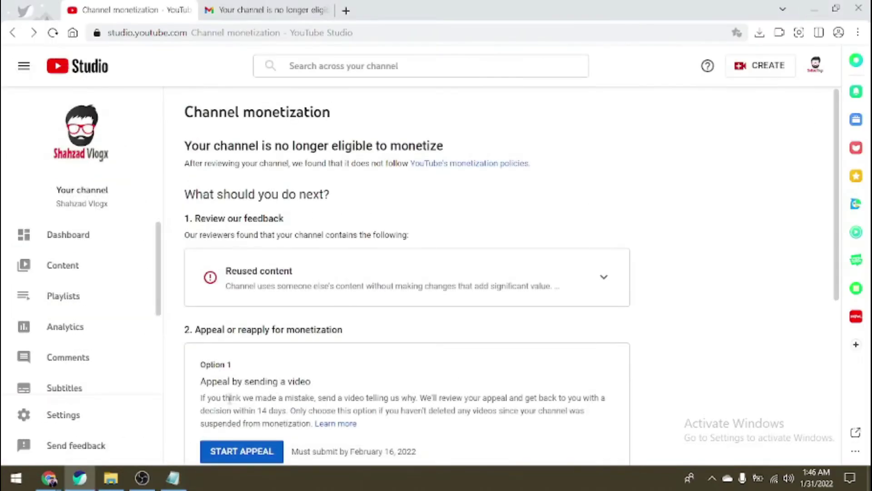
{"action": "left_click", "coordinate": [110, 477]}
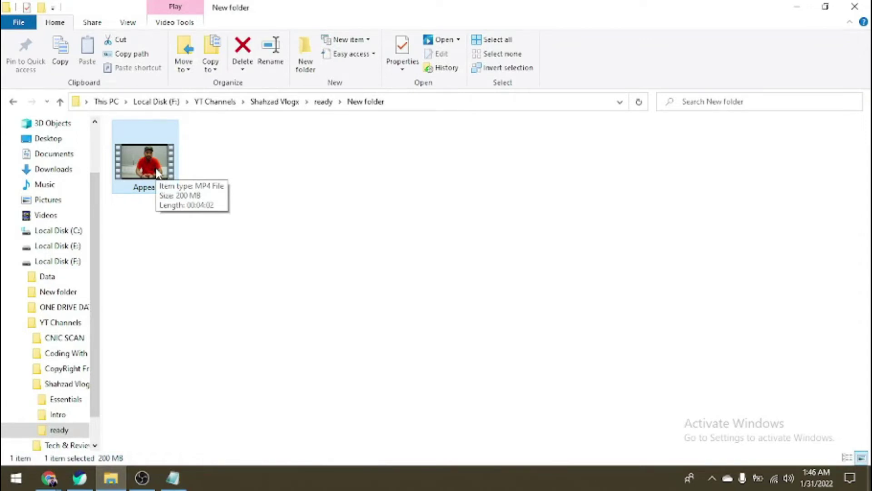
{"action": "double_click", "coordinate": [157, 173]}
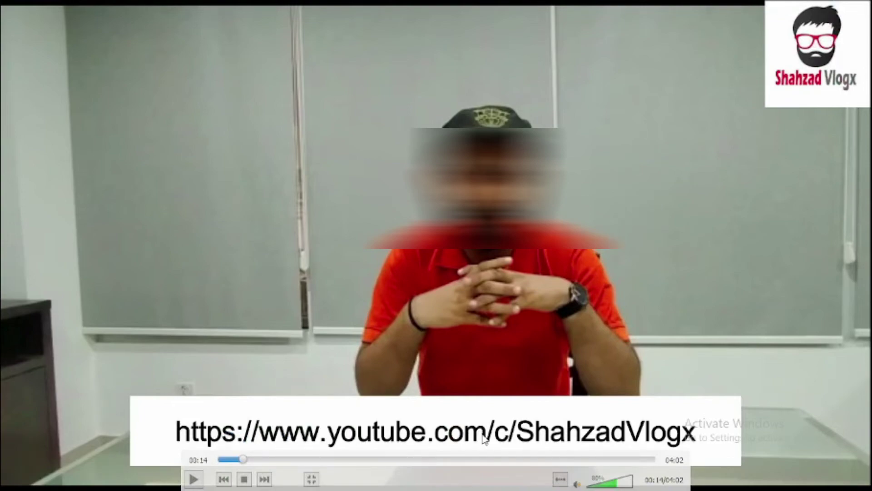
{"action": "double_click", "coordinate": [410, 298]}
{"action": "right_click", "coordinate": [821, 44]}
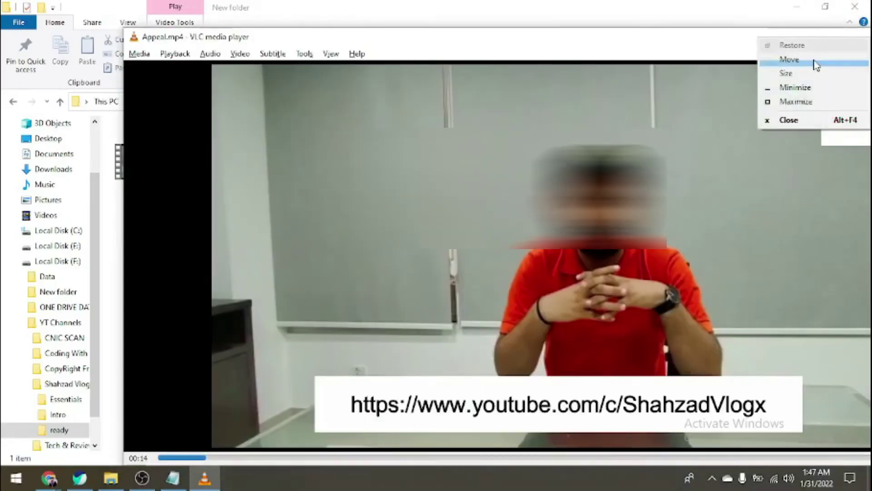
{"action": "left_click", "coordinate": [790, 119]}
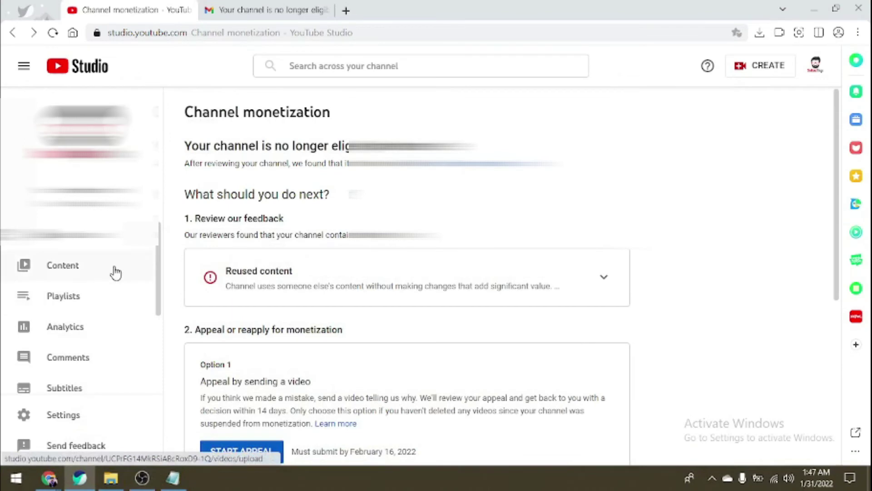
Start a video upload in YouTube Studio and choose the Appeal file from the "ready" folder's New folder on Local Disk (F:).
{"action": "left_click", "coordinate": [750, 69]}
{"action": "left_click", "coordinate": [737, 93]}
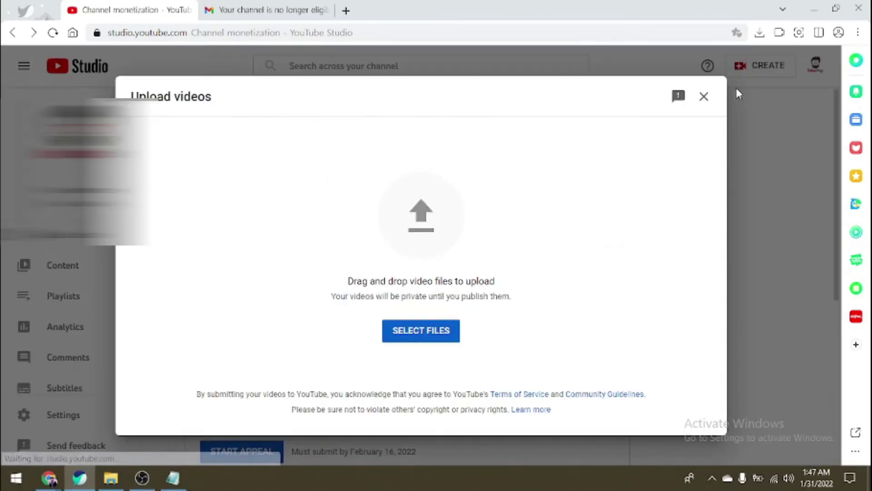
{"action": "left_click", "coordinate": [422, 331]}
{"action": "left_click", "coordinate": [59, 172]}
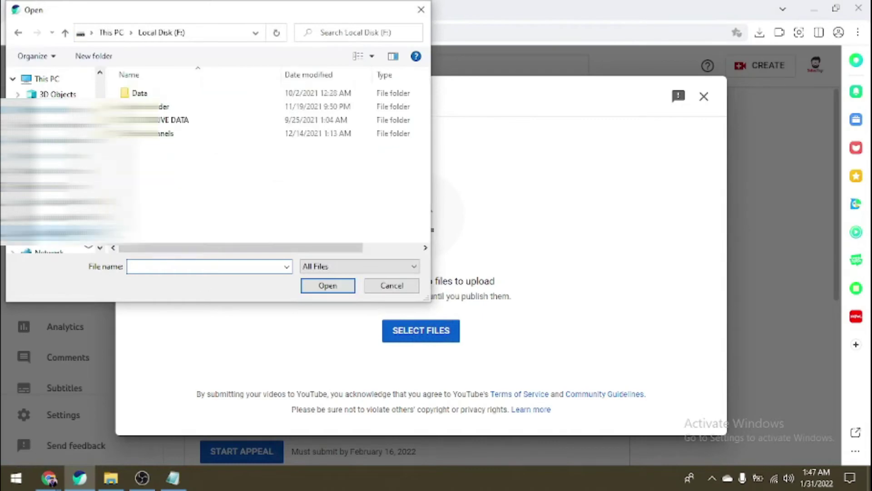
{"action": "double_click", "coordinate": [166, 133]}
{"action": "double_click", "coordinate": [150, 118]}
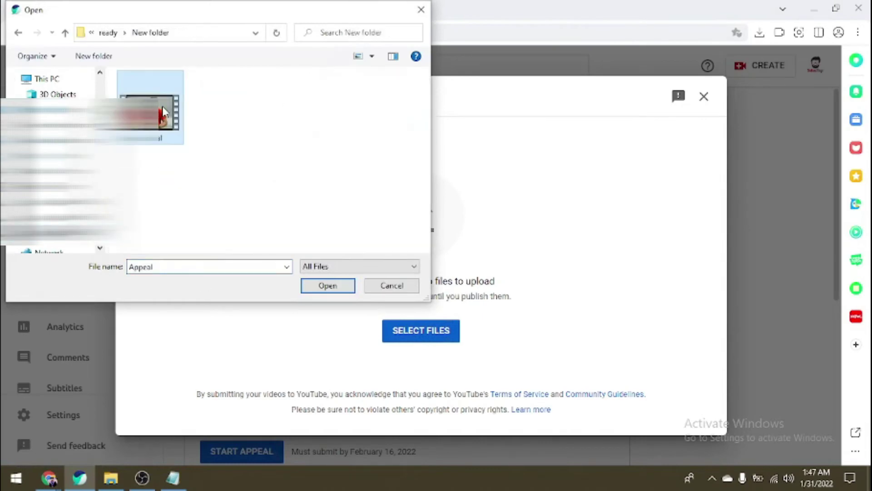
{"action": "double_click", "coordinate": [164, 112]}
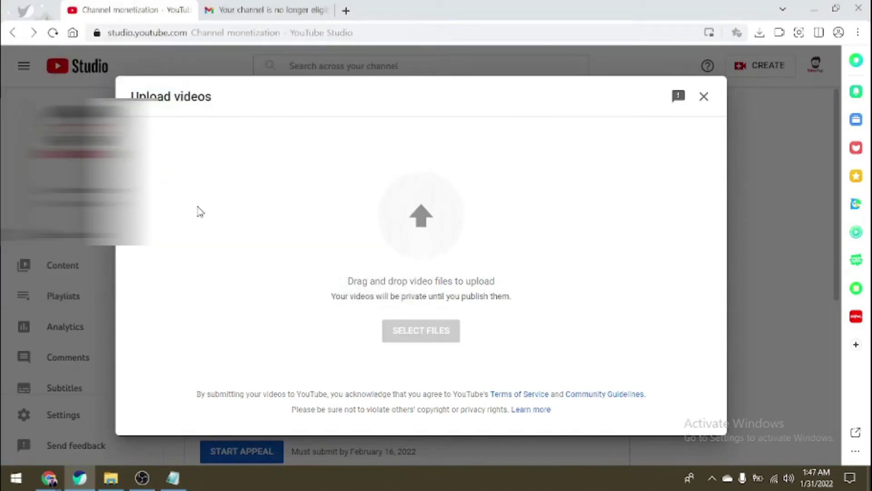
Look up the channel's custom URL on its YouTube page in a new tab and enter it as the uploading video's description.
{"action": "key", "text": "ctrl+t"}
{"action": "type", "text": "youtube.com"}
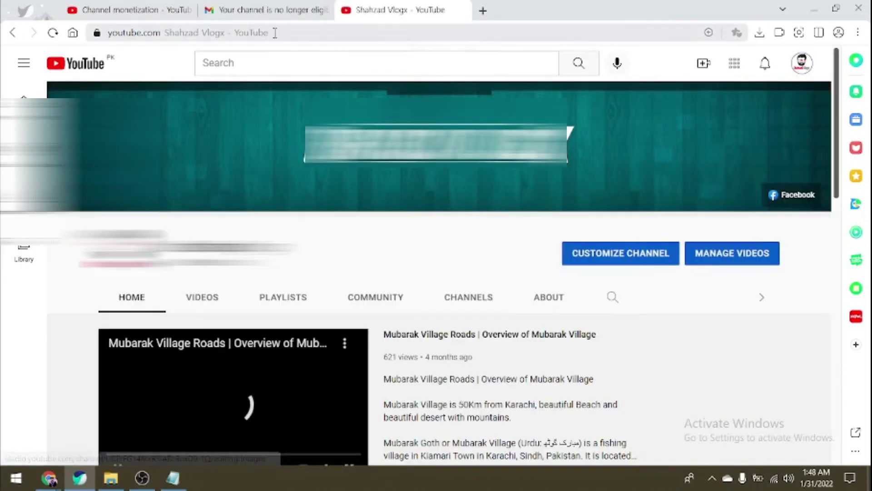
{"action": "left_click", "coordinate": [275, 33]}
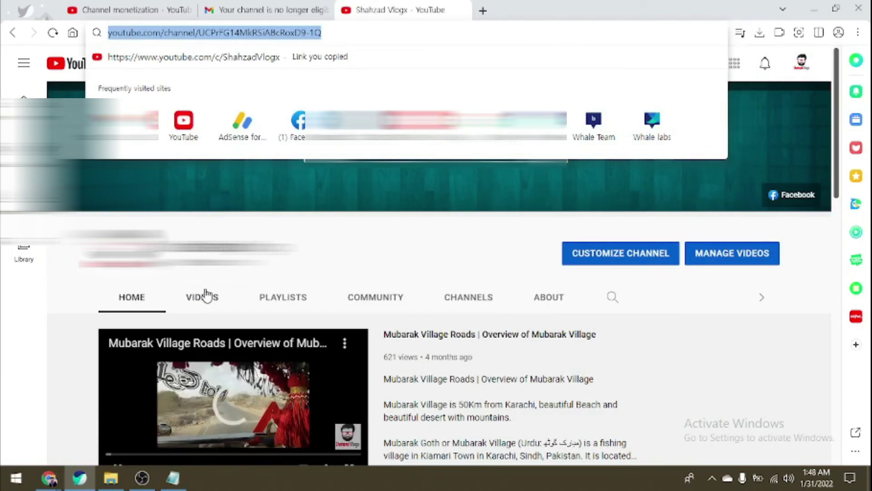
{"action": "left_click", "coordinate": [206, 296]}
{"action": "left_click", "coordinate": [286, 32]}
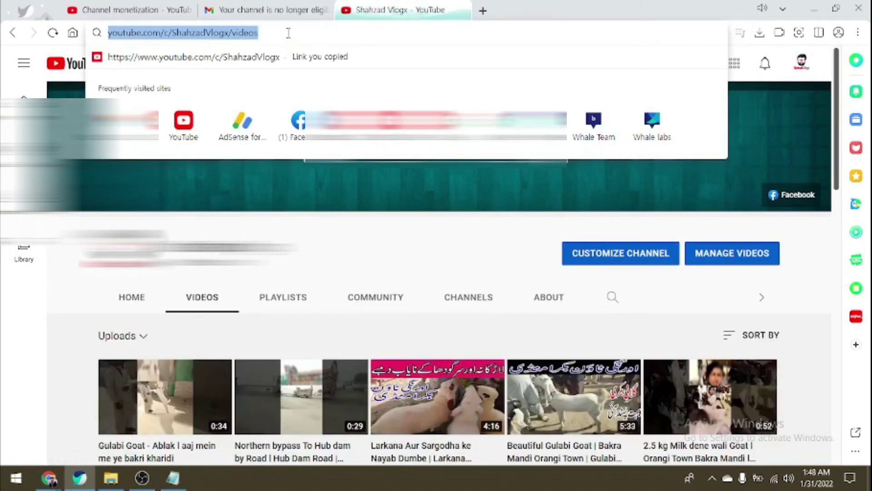
{"action": "key", "text": "Down"}
{"action": "key", "text": "Return"}
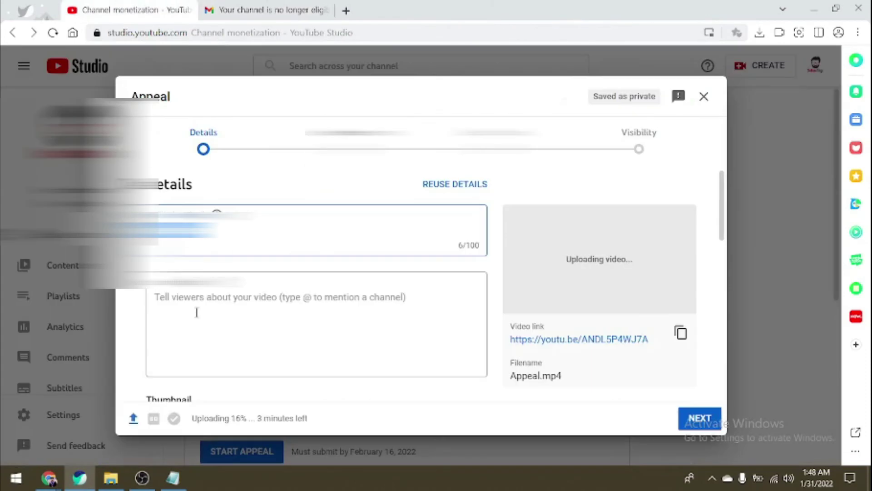
{"action": "left_click", "coordinate": [196, 312]}
{"action": "type", "text": "https://www.youtube.com/c/ShahzadVlogx"}
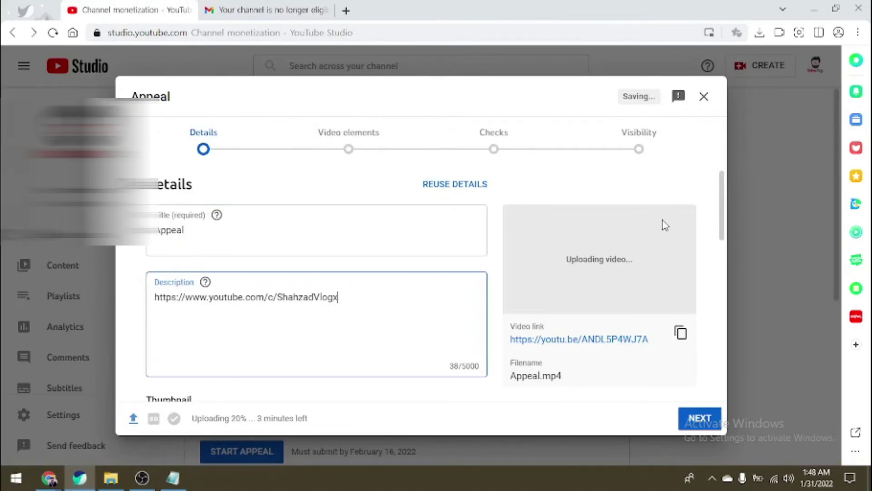
Leave the playlist unselected and mark the Appeal video as not made for kids.
{"action": "scroll", "coordinate": [665, 225], "scroll_direction": "down", "scroll_amount": 5}
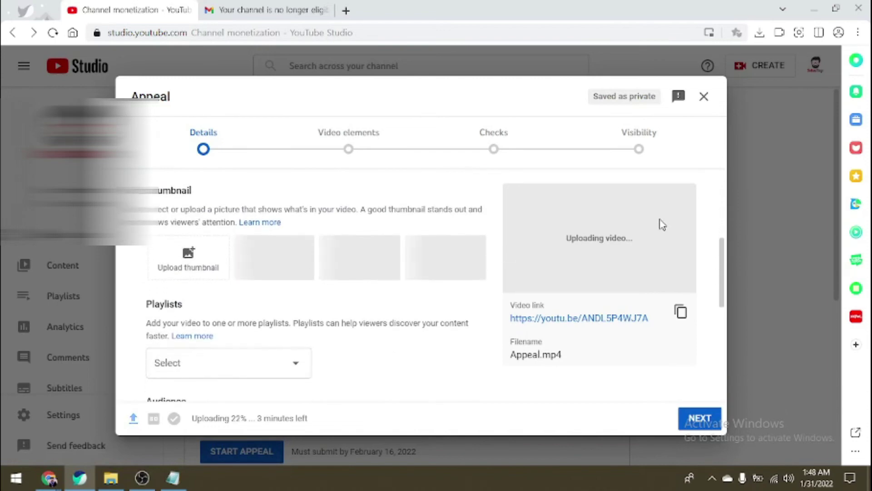
{"action": "left_click", "coordinate": [195, 335]}
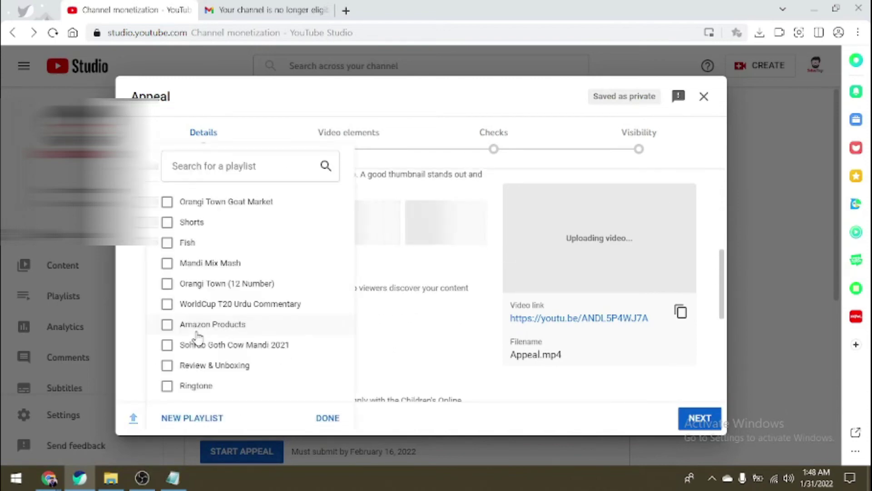
{"action": "left_click", "coordinate": [385, 304]}
{"action": "scroll", "coordinate": [383, 297], "scroll_direction": "down", "scroll_amount": 2}
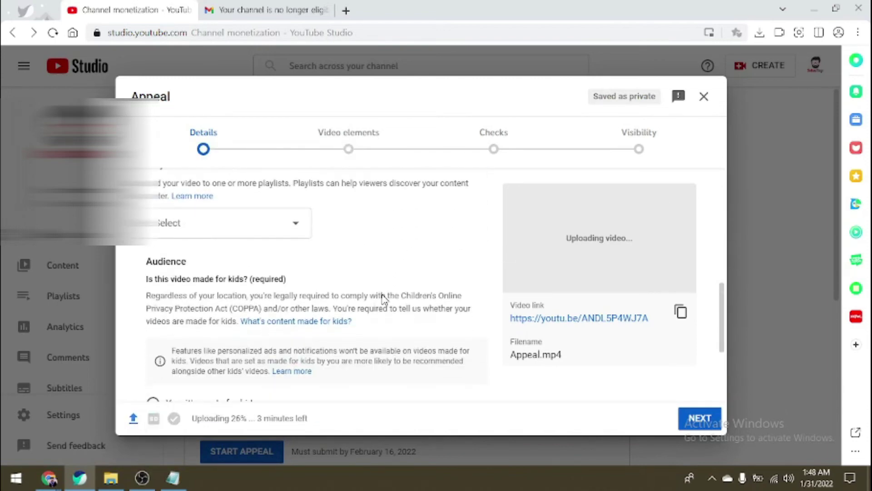
{"action": "scroll", "coordinate": [383, 298], "scroll_direction": "down", "scroll_amount": 3}
{"action": "left_click", "coordinate": [227, 292]}
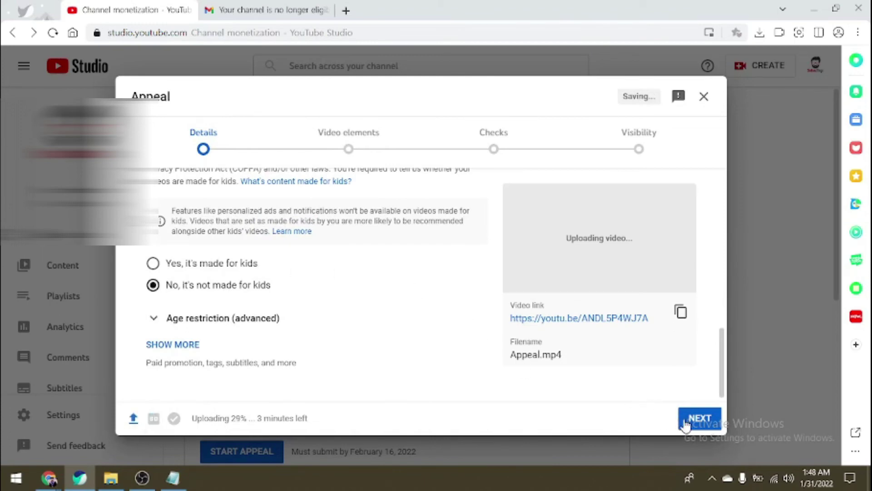
Continue past the video elements and checks without additions, and save the Appeal video with Unlisted visibility.
{"action": "left_click", "coordinate": [699, 418]}
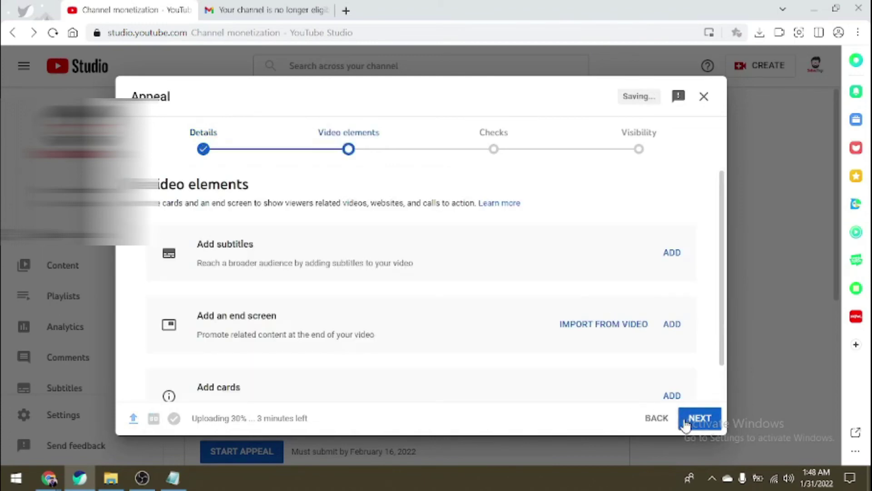
{"action": "left_click", "coordinate": [700, 418]}
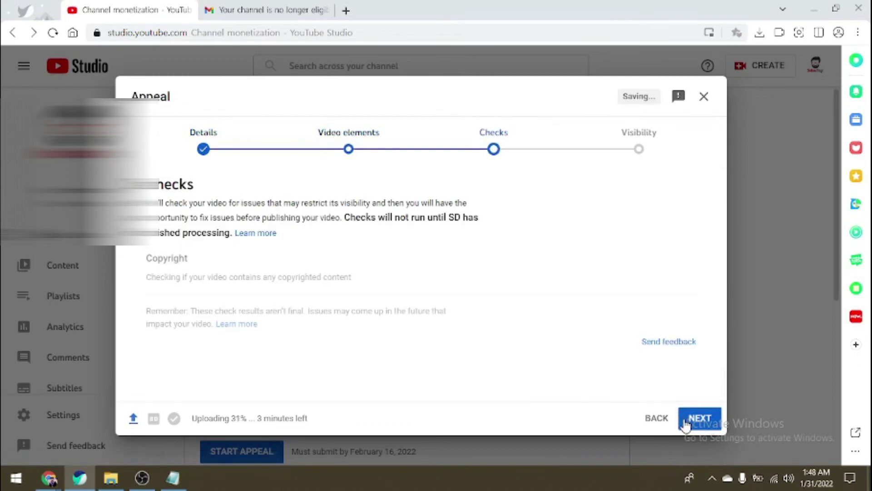
{"action": "left_click", "coordinate": [685, 423]}
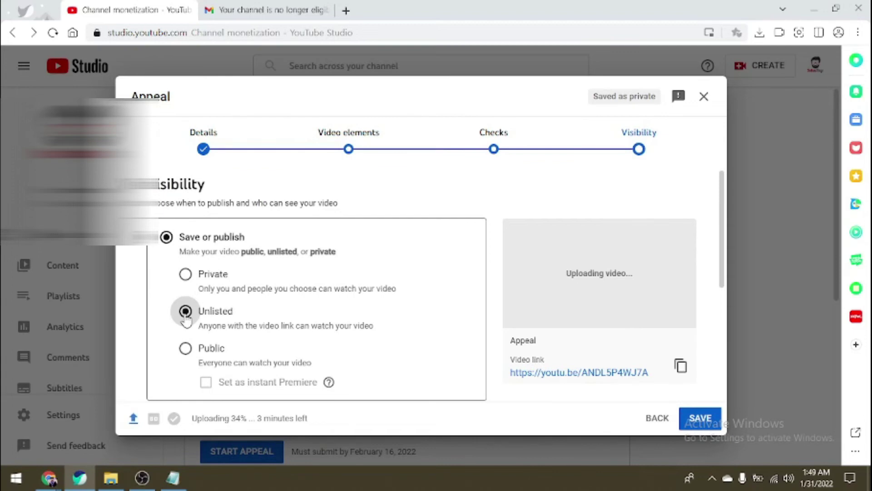
{"action": "left_click", "coordinate": [696, 421]}
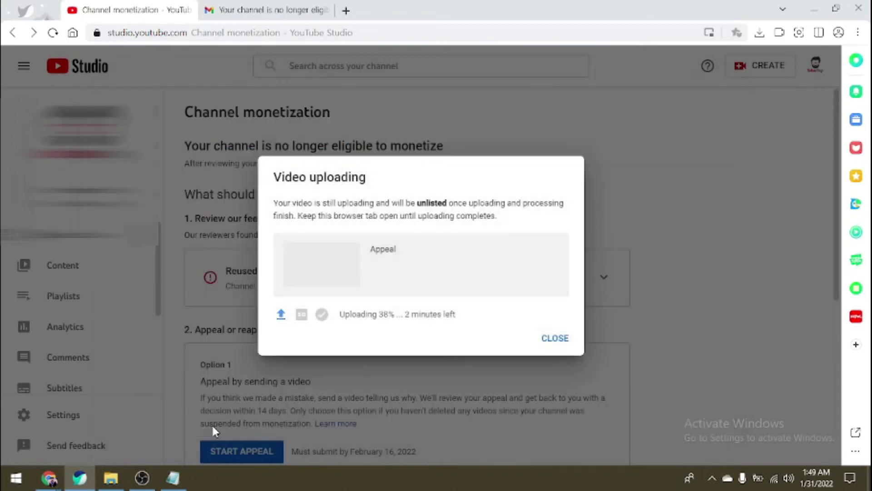
{"action": "left_click", "coordinate": [555, 338]}
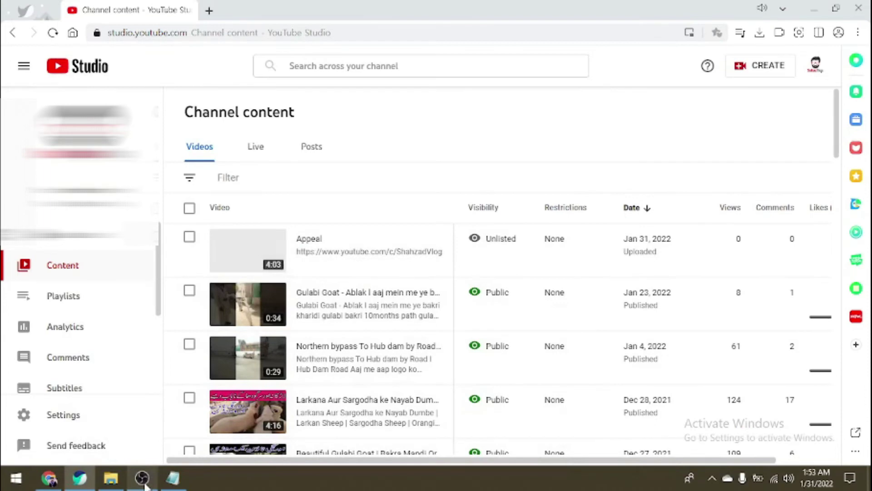
Copy the shareable link of the Appeal video from the channel content list.
{"action": "mouse_move", "coordinate": [320, 245]}
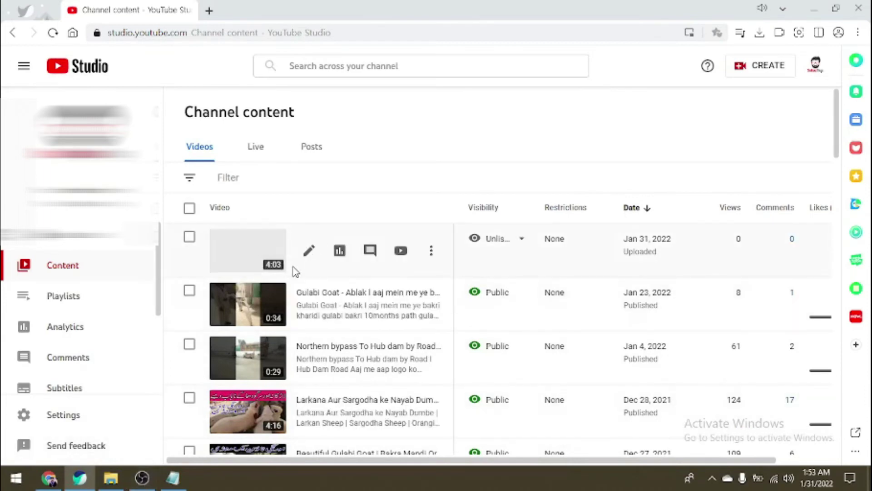
{"action": "left_click", "coordinate": [431, 252]}
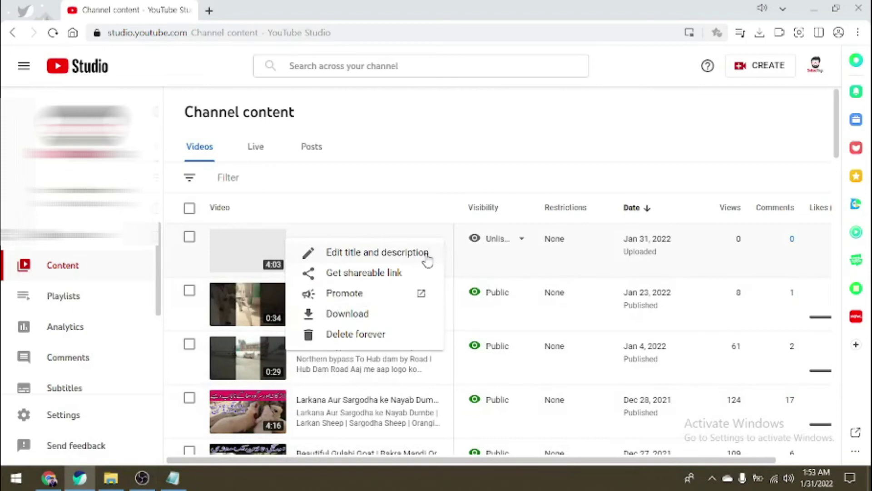
{"action": "left_click", "coordinate": [396, 279]}
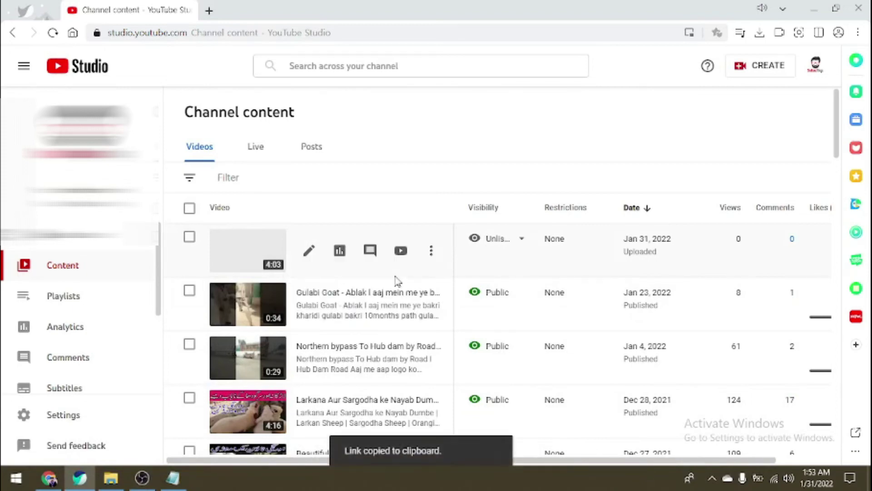
{"action": "left_click", "coordinate": [431, 251]}
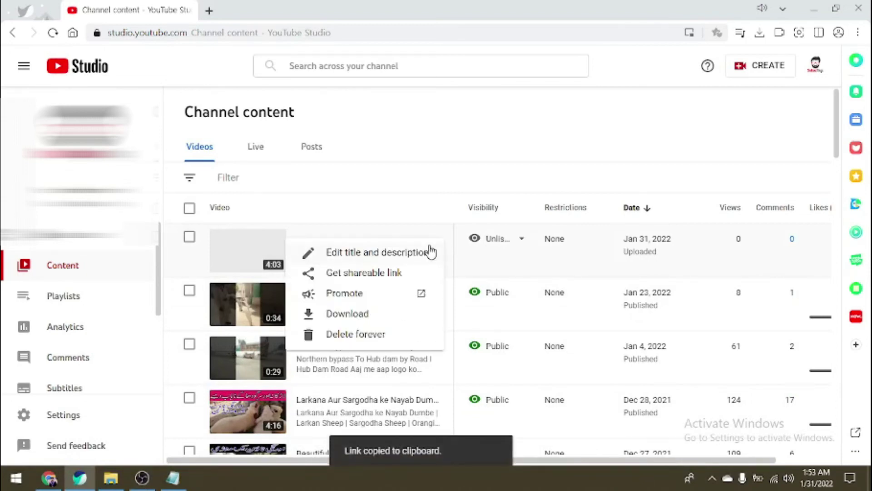
{"action": "left_click", "coordinate": [393, 175]}
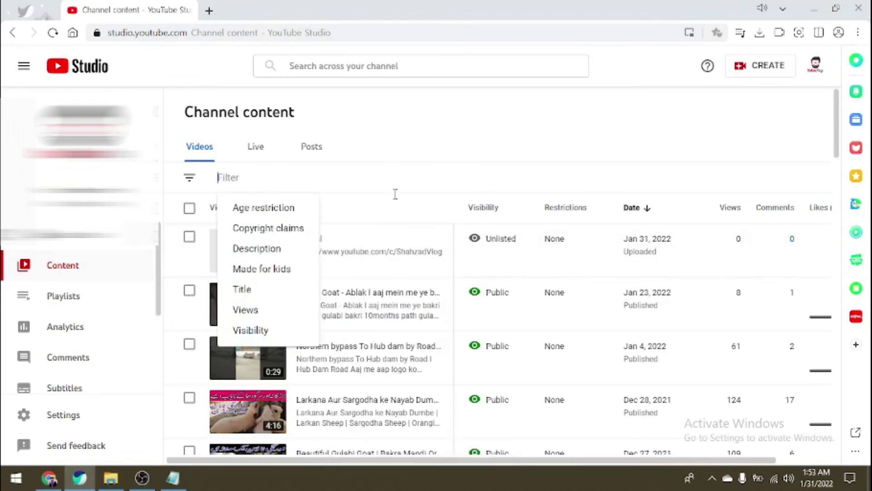
{"action": "left_click", "coordinate": [384, 212]}
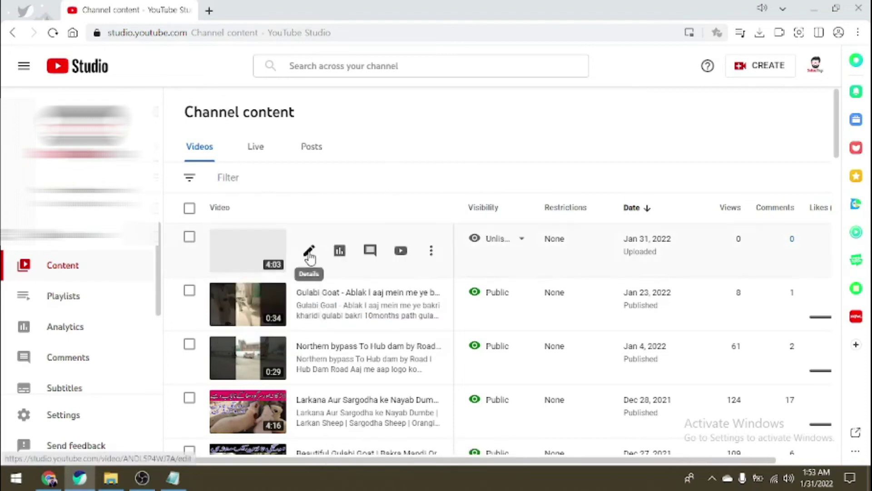
Open the Appeal video's details page and copy its video link.
{"action": "left_click", "coordinate": [309, 251]}
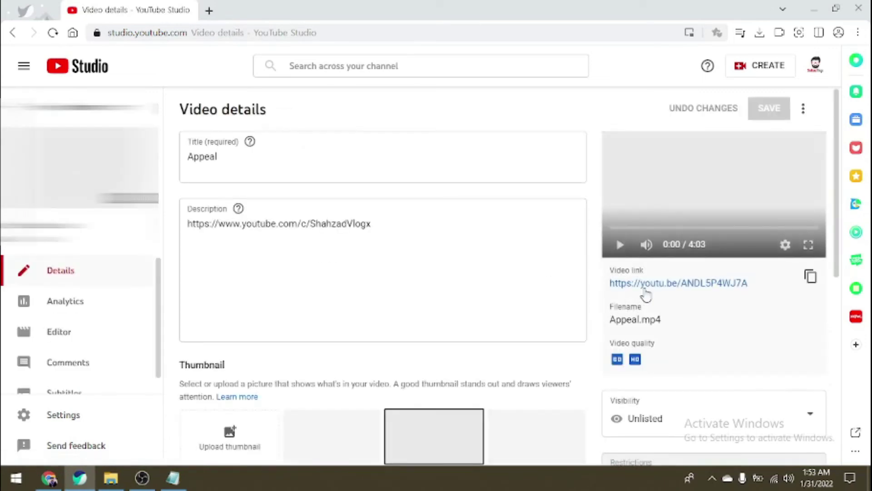
{"action": "left_click", "coordinate": [811, 278]}
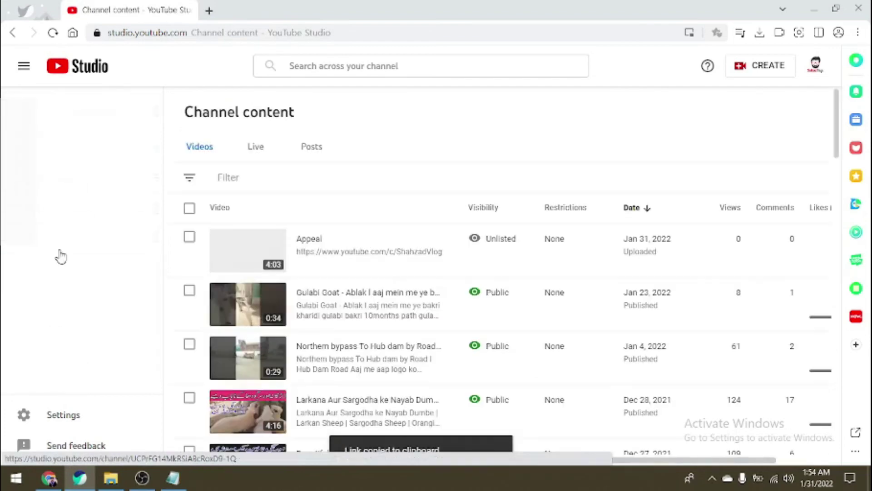
Open the channel's Monetization page and start the Option 1 appeal by sending a video.
{"action": "scroll", "coordinate": [68, 335], "scroll_direction": "down", "scroll_amount": 2}
{"action": "left_click", "coordinate": [71, 370]}
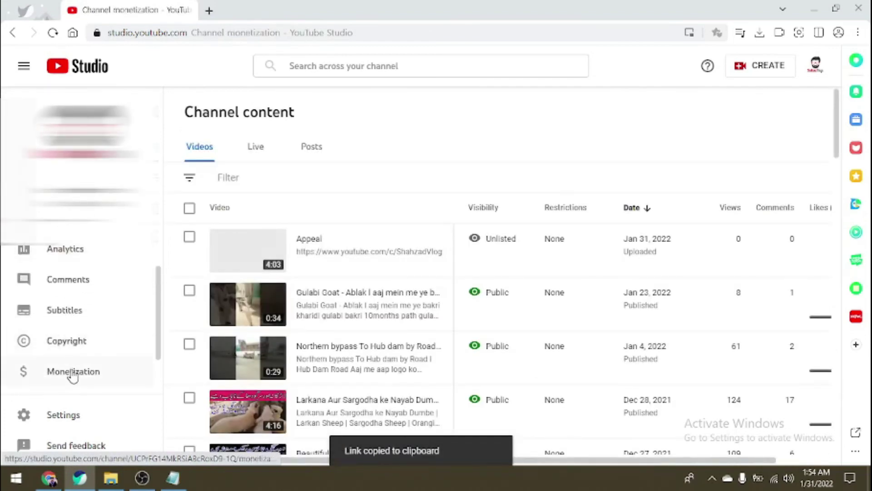
{"action": "scroll", "coordinate": [208, 265], "scroll_direction": "down", "scroll_amount": 4}
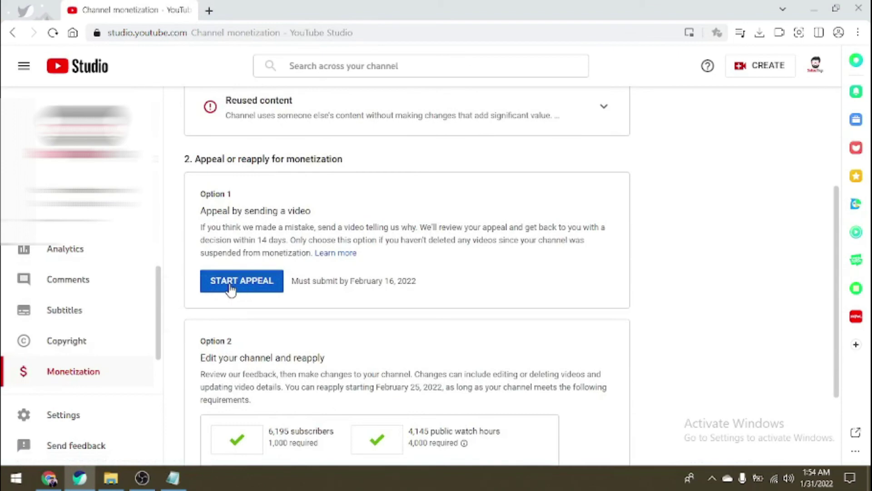
{"action": "left_click", "coordinate": [227, 287]}
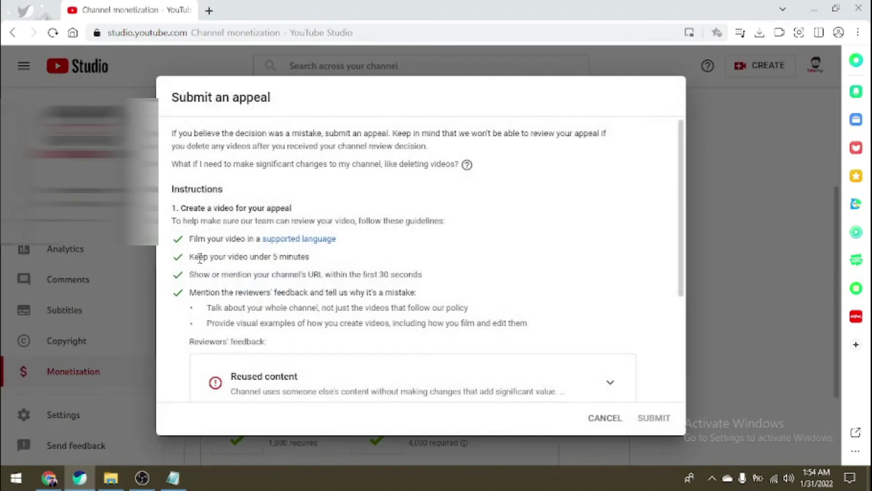
Paste the copied Appeal video link as the appeal's Video URL, submit the appeal and dismiss the confirmation.
{"action": "scroll", "coordinate": [261, 255], "scroll_direction": "down", "scroll_amount": 3}
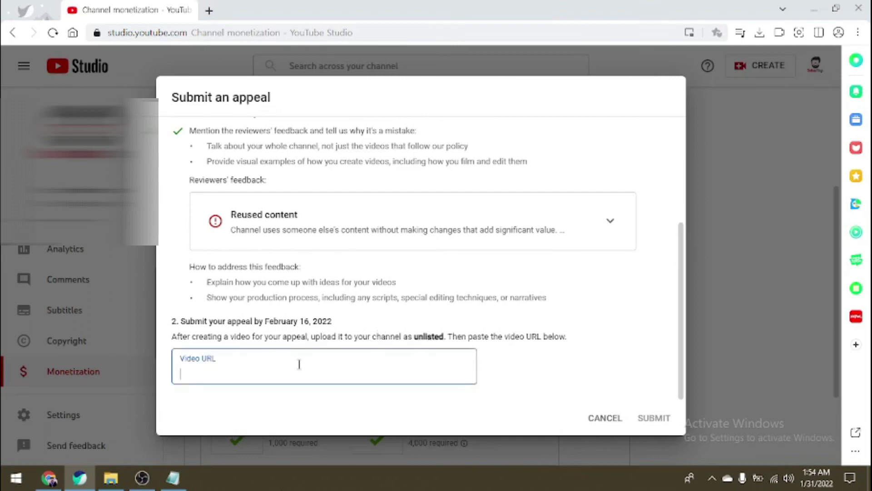
{"action": "key", "text": "ctrl+v"}
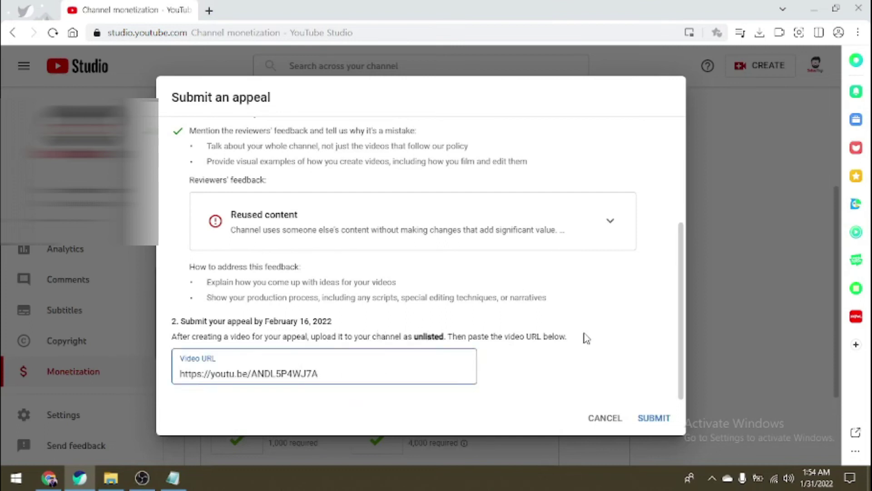
{"action": "left_click", "coordinate": [655, 419]}
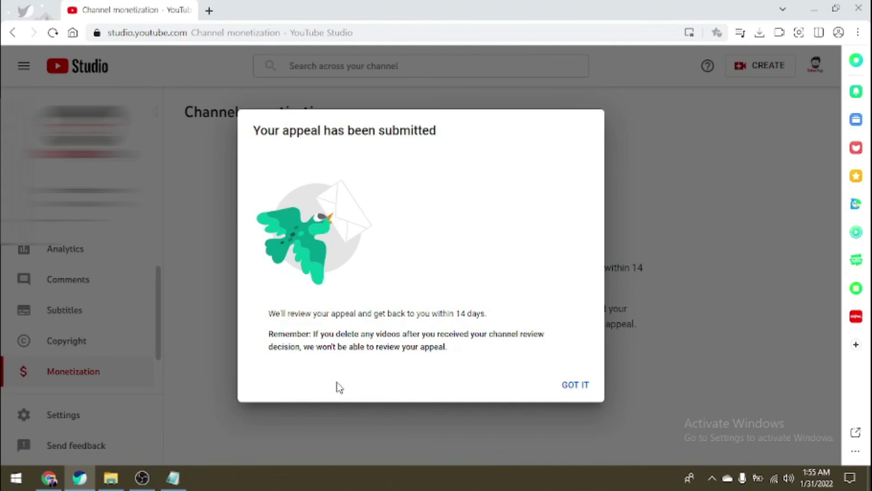
{"action": "left_click", "coordinate": [570, 387]}
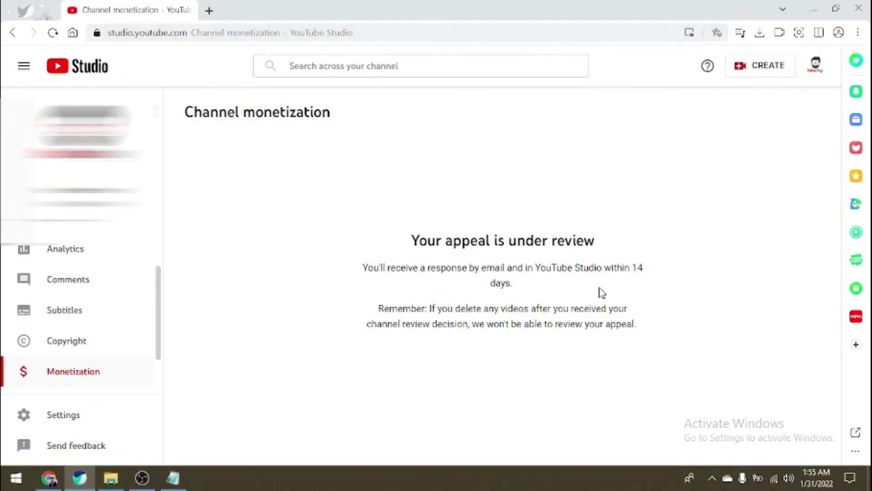
Open gmail.com in a new browser tab and view the Social and Primary inbox categories.
{"action": "key", "text": "ctrl+t"}
{"action": "type", "text": "gmail.com"}
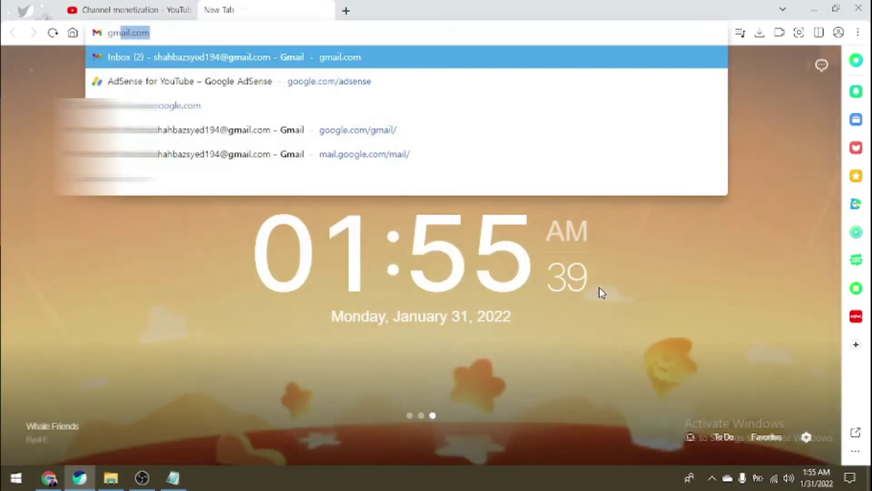
{"action": "key", "text": "Return"}
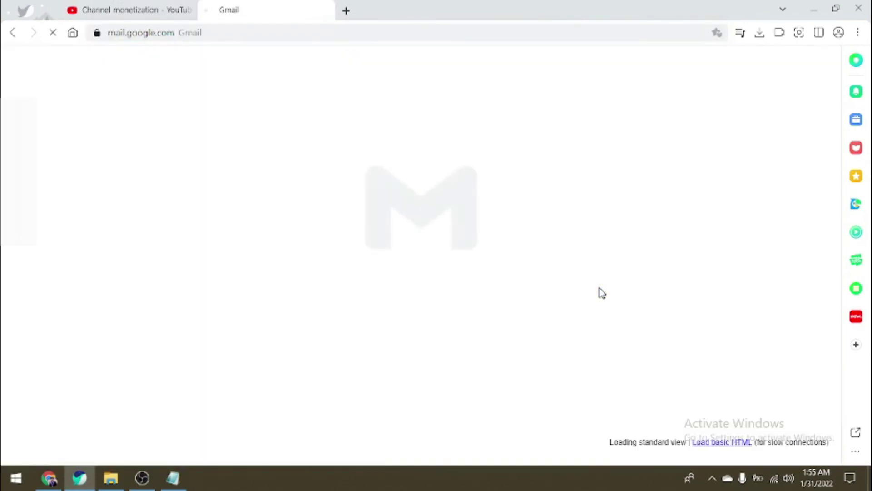
{"action": "left_click", "coordinate": [383, 140]}
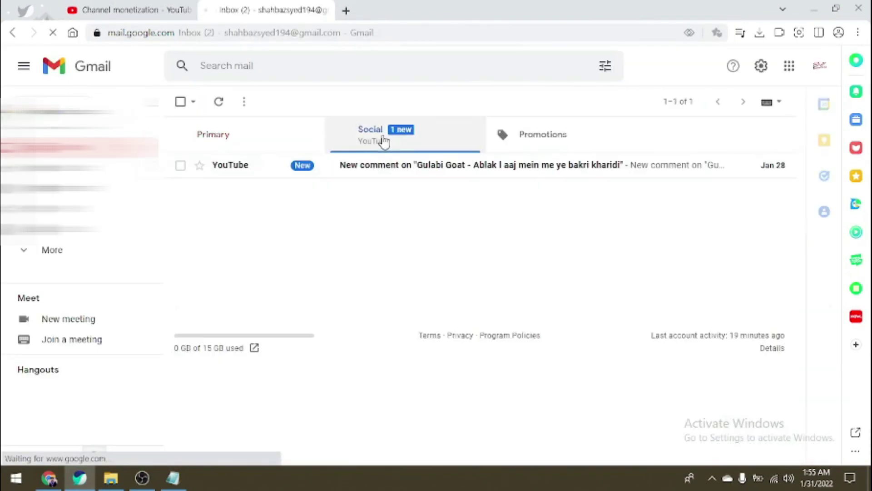
{"action": "left_click", "coordinate": [243, 137]}
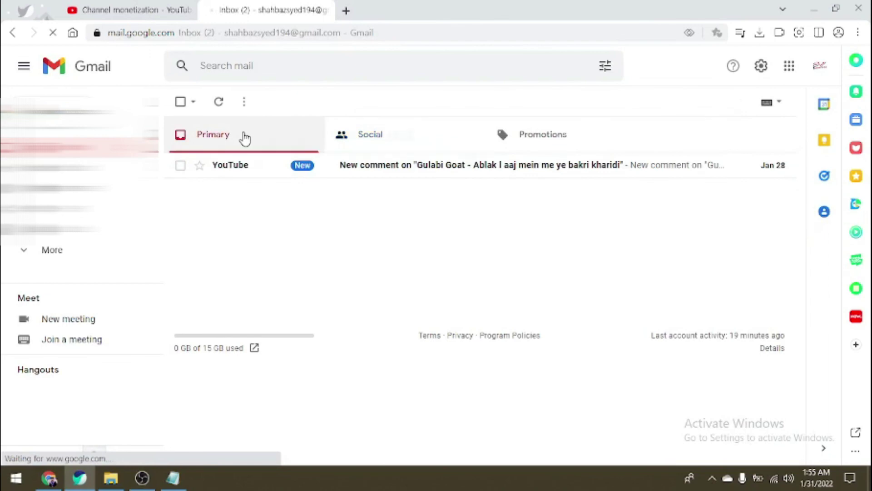
Check the appeal status page in YouTube Studio, and expand Gmail's folder list to show All Mail and Spam.
{"action": "key", "text": "ctrl+Tab"}
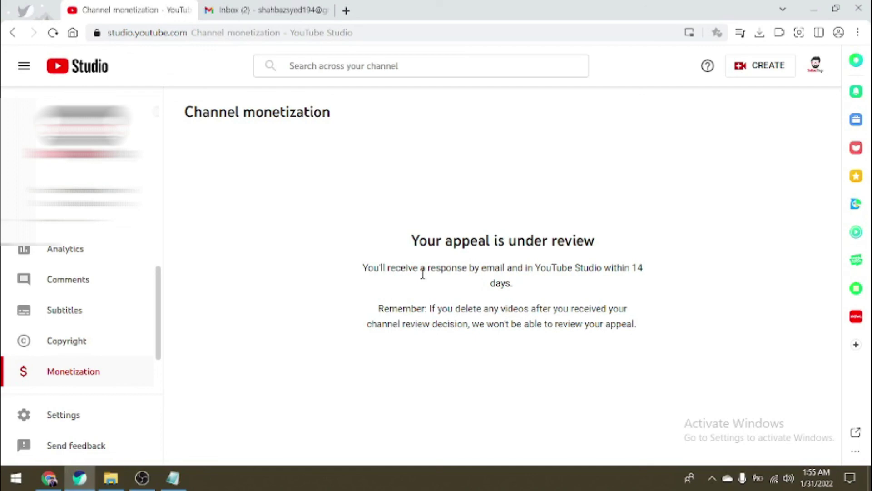
{"action": "left_click", "coordinate": [239, 9]}
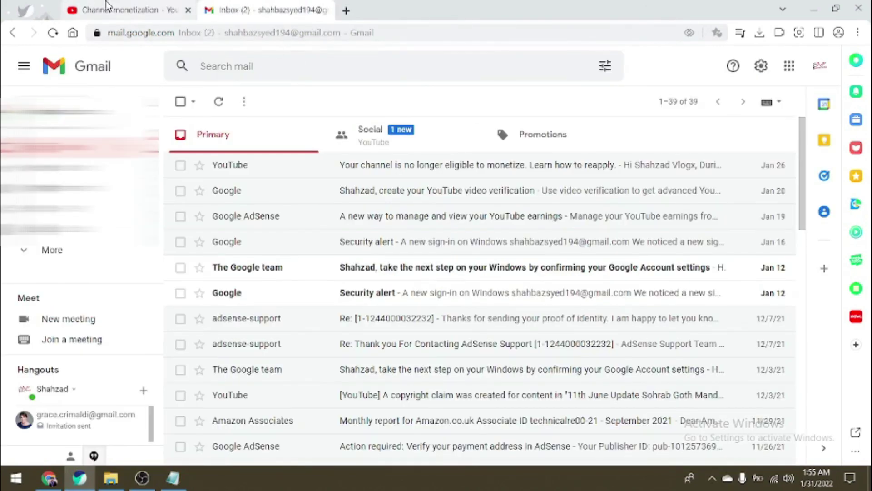
{"action": "left_click", "coordinate": [64, 251]}
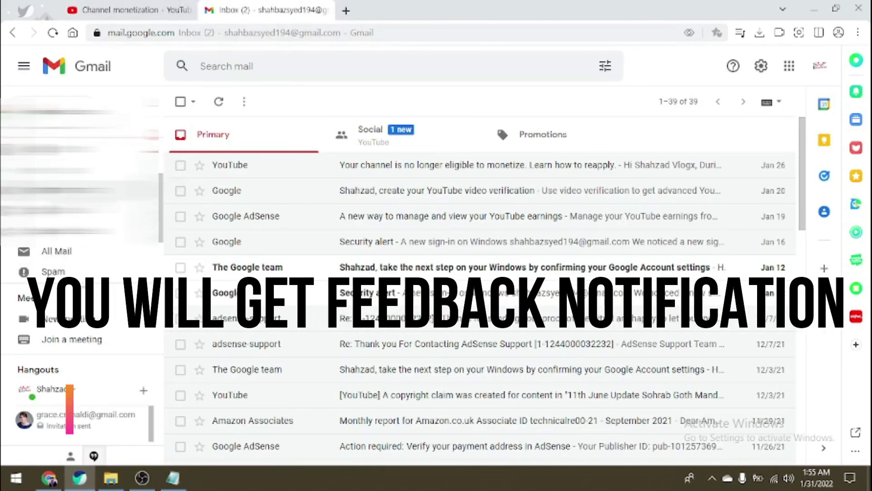
{"action": "left_click", "coordinate": [119, 9]}
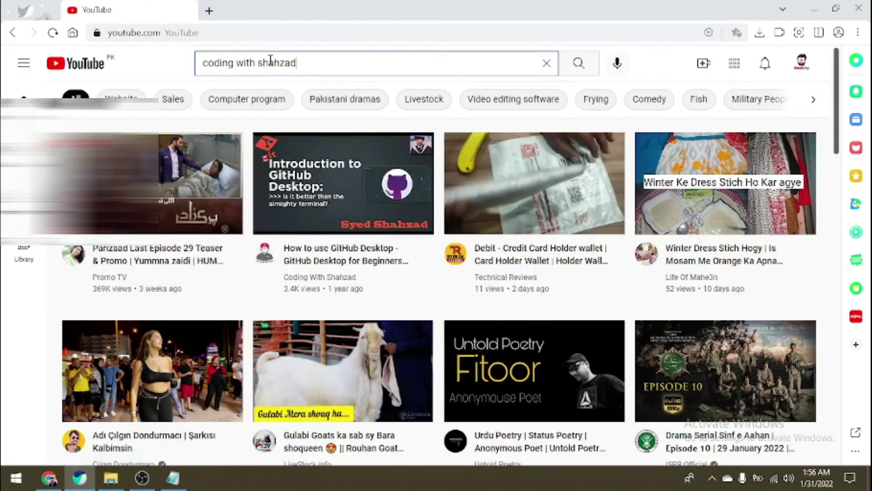
Search YouTube for the creator's coding channel, open the channel and browse its uploaded videos.
{"action": "key", "text": "Return"}
{"action": "scroll", "coordinate": [312, 204], "scroll_direction": "down", "scroll_amount": 3}
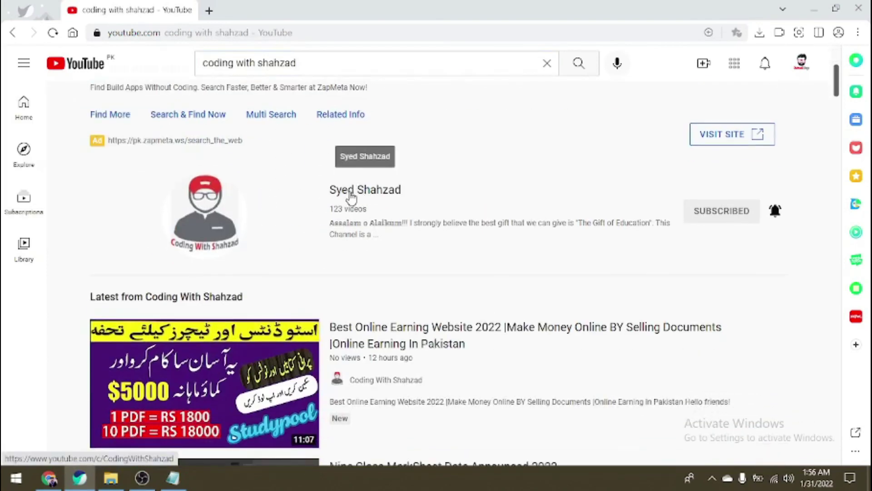
{"action": "left_click", "coordinate": [342, 199]}
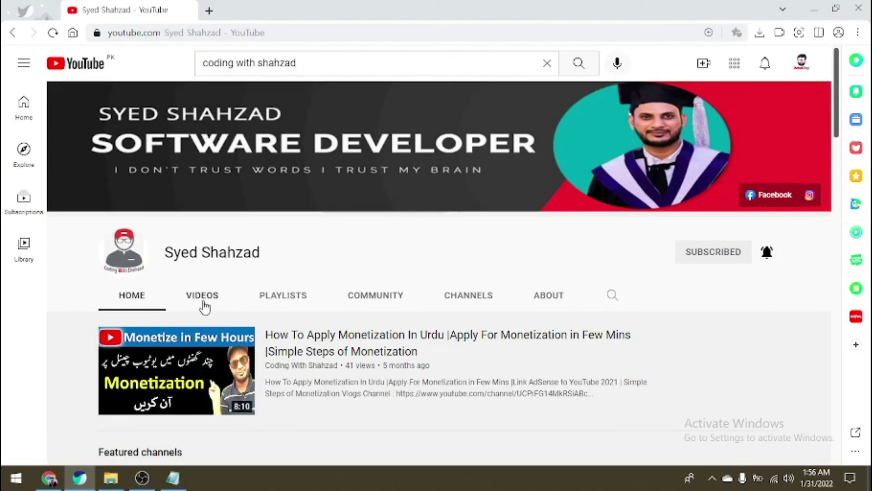
{"action": "left_click", "coordinate": [202, 297]}
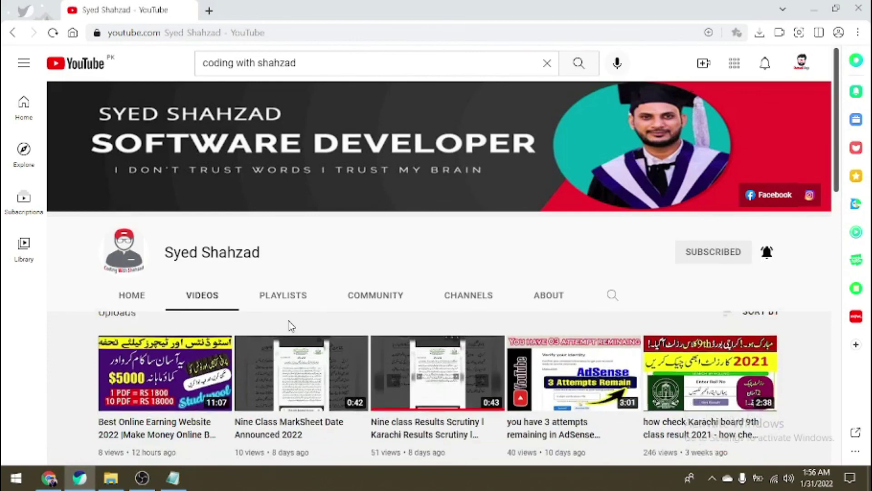
{"action": "scroll", "coordinate": [288, 325], "scroll_direction": "down", "scroll_amount": 2}
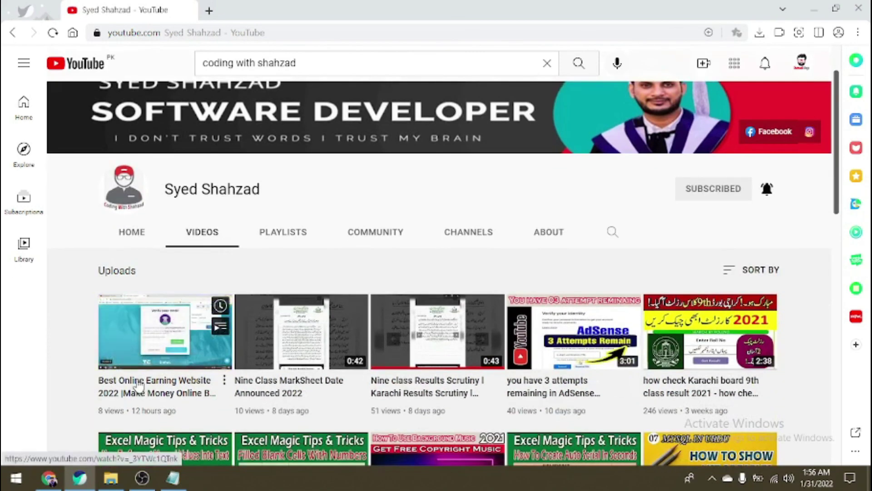